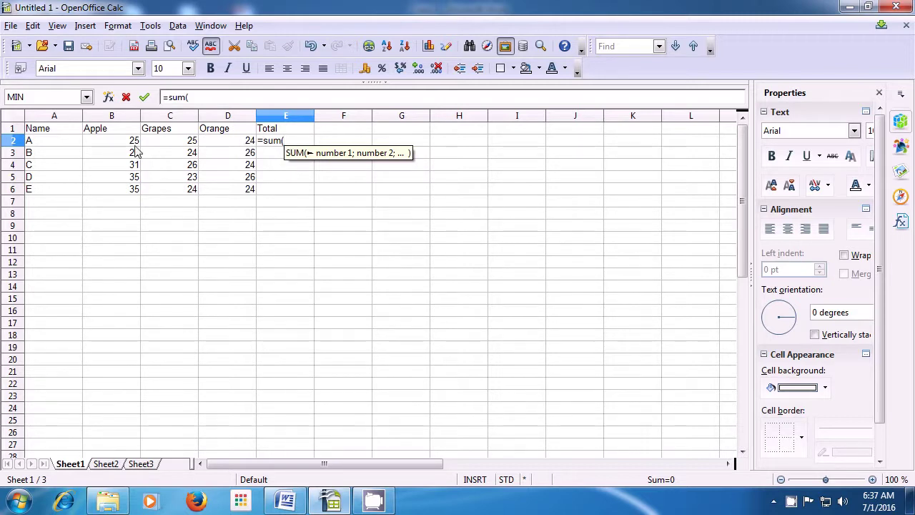
# Complete the Total formula for row A in E2 as =sum(B2:D2)
pyautogui.moveTo(120, 143); pyautogui.dragTo(237, 147)
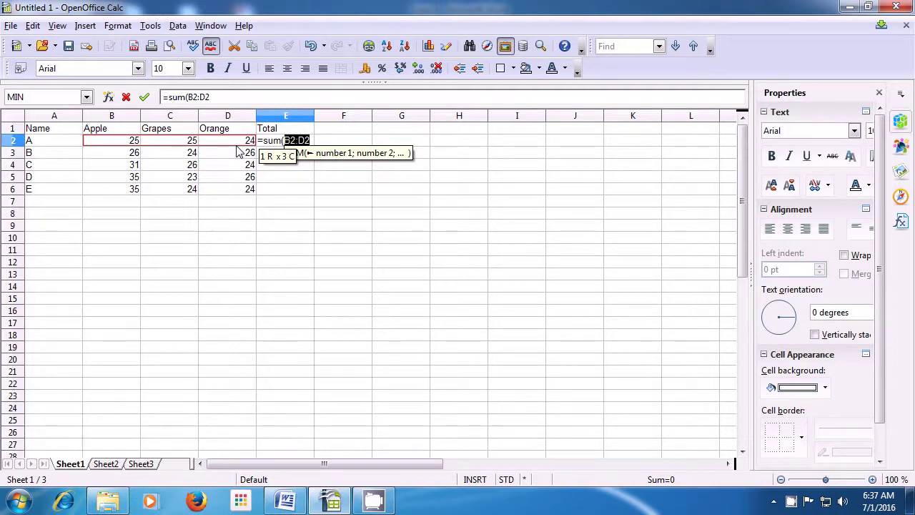
pyautogui.write(')')
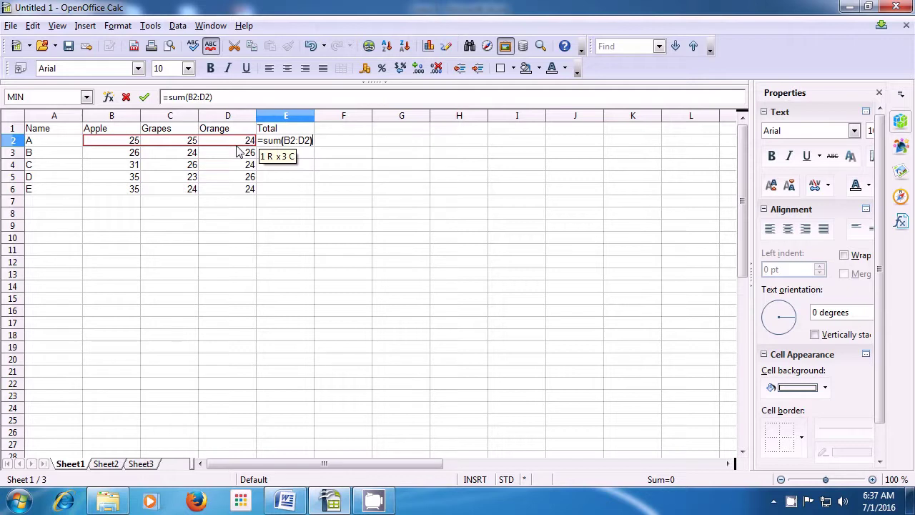
pyautogui.press('Return')
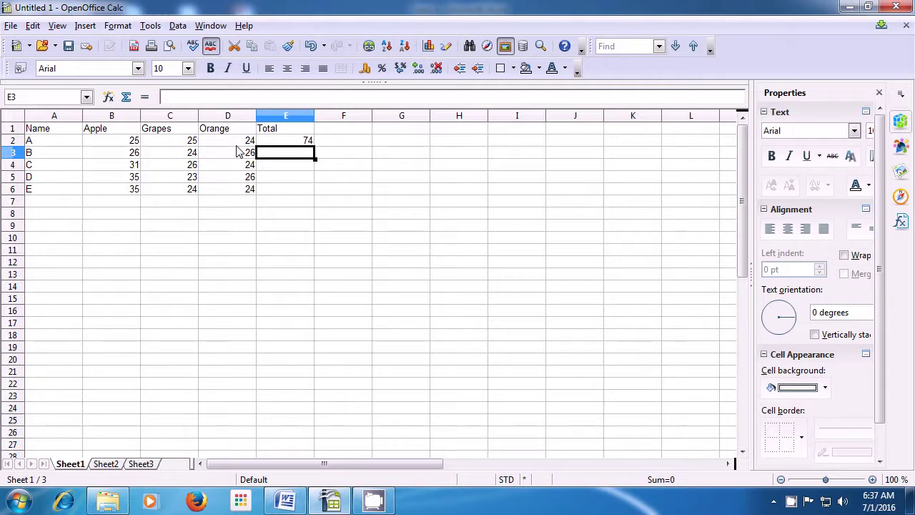
# Enter the addition formula =B3+C3+D3 in E3 as the total for row B
pyautogui.write('=')
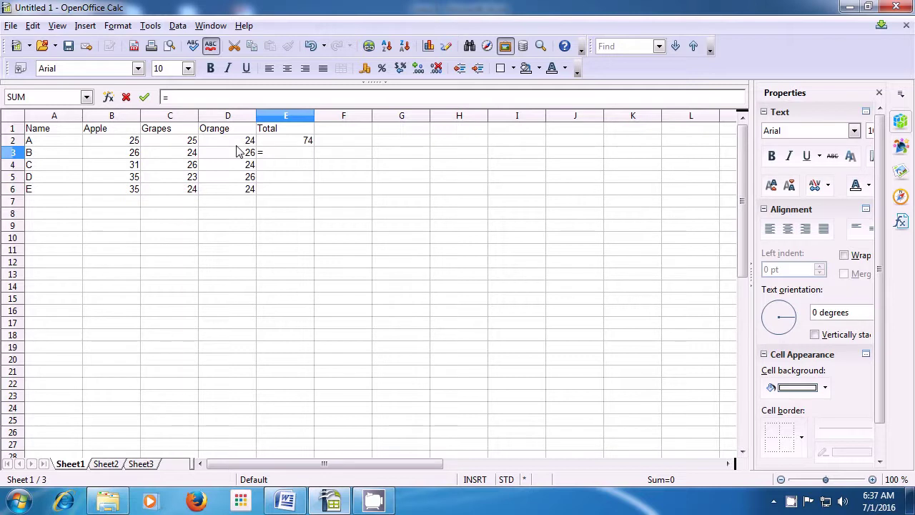
pyautogui.click(134, 158)
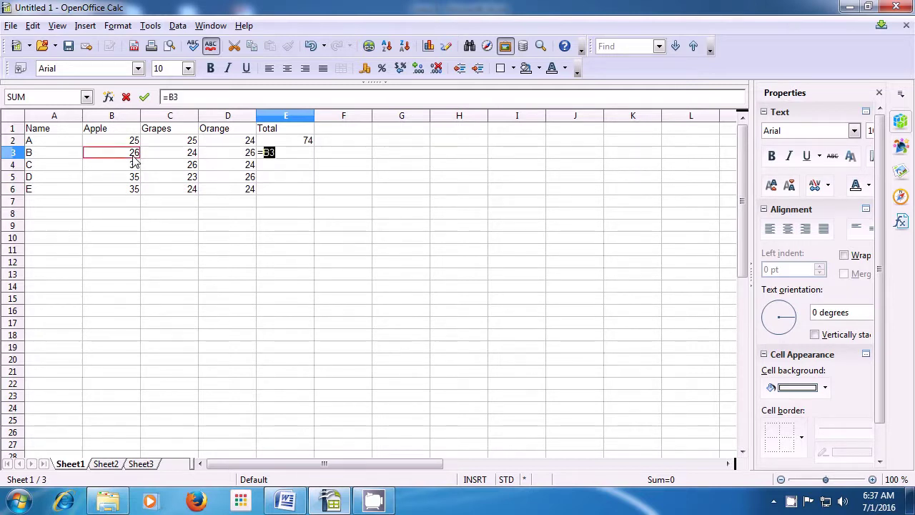
pyautogui.write('+')
pyautogui.click(167, 155)
pyautogui.write('+')
pyautogui.click(245, 156)
pyautogui.write('+')
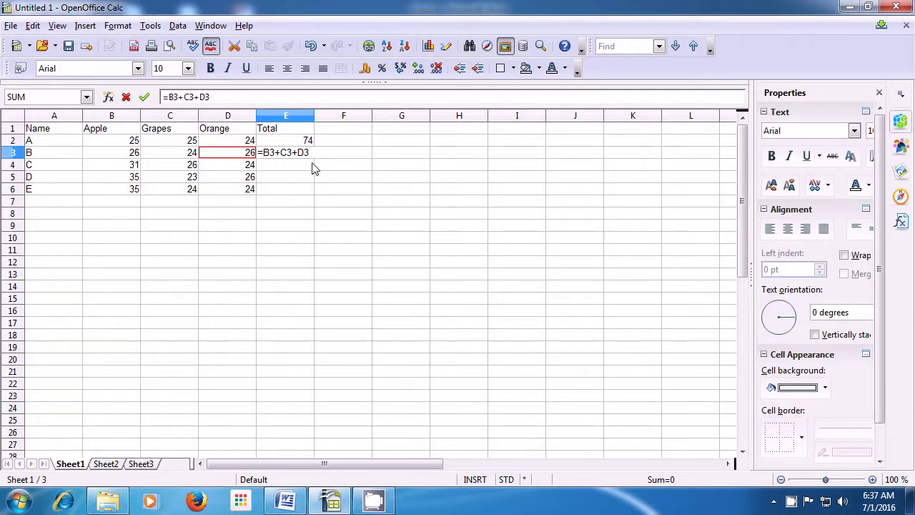
pyautogui.press('Return')
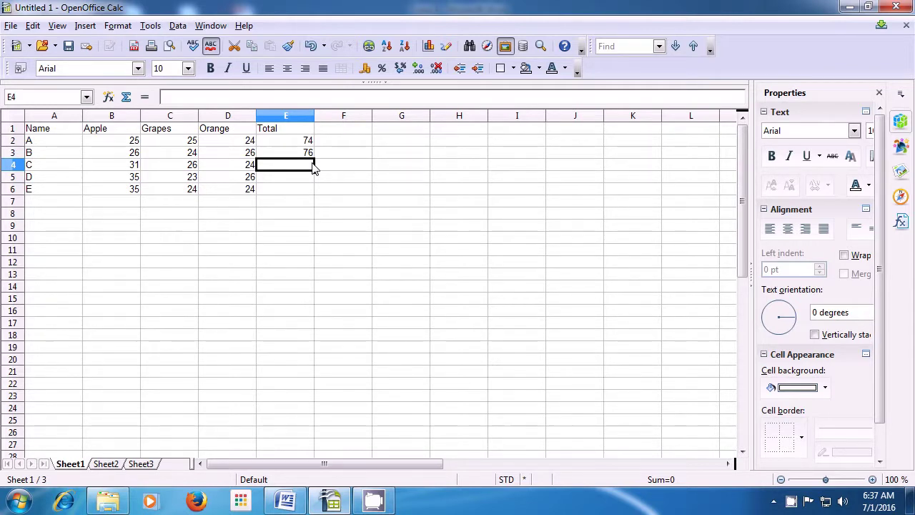
# Fill the E3 formula down through E6, and check the combined sum of the totals in E2:E6
pyautogui.click(305, 154)
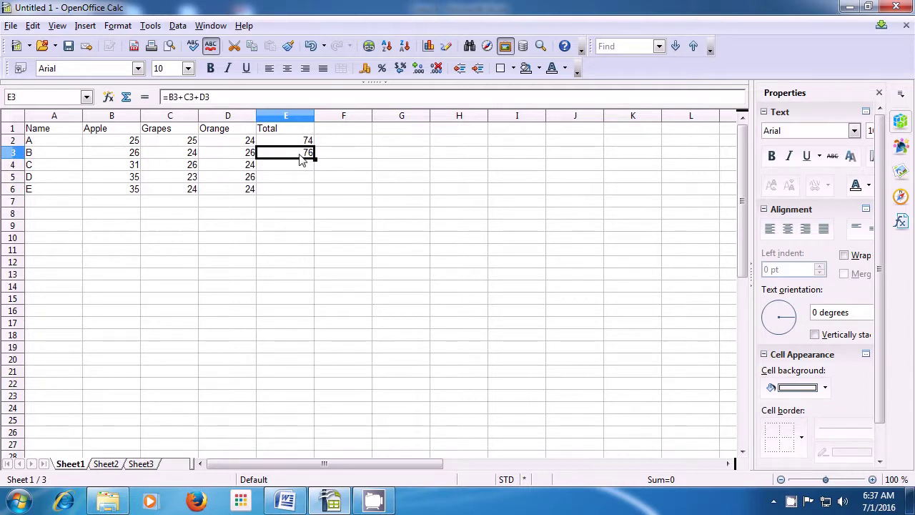
pyautogui.moveTo(314, 158); pyautogui.dragTo(312, 194)
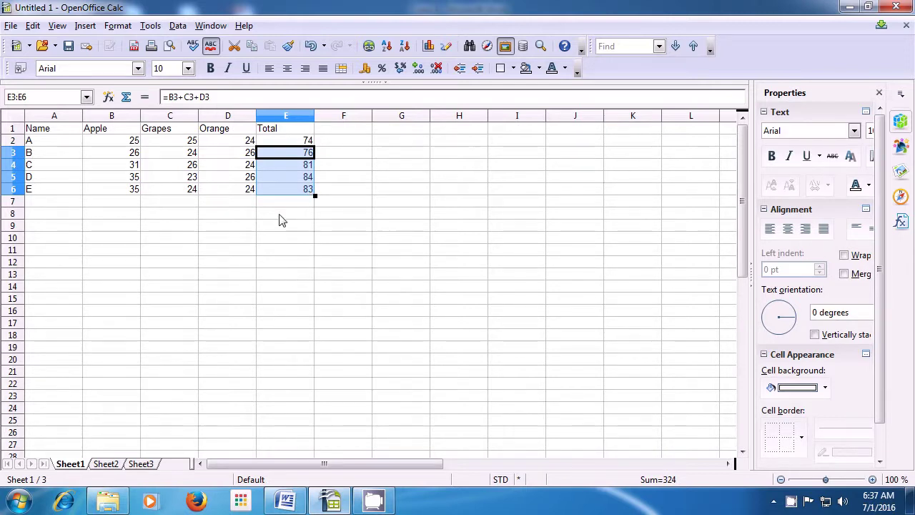
pyautogui.click(284, 144)
pyautogui.moveTo(285, 144); pyautogui.dragTo(286, 193)
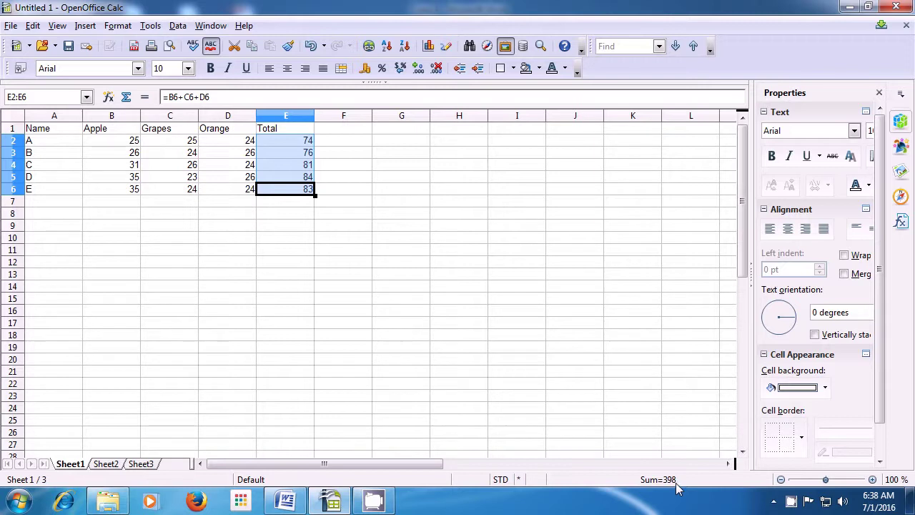
pyautogui.click(289, 207)
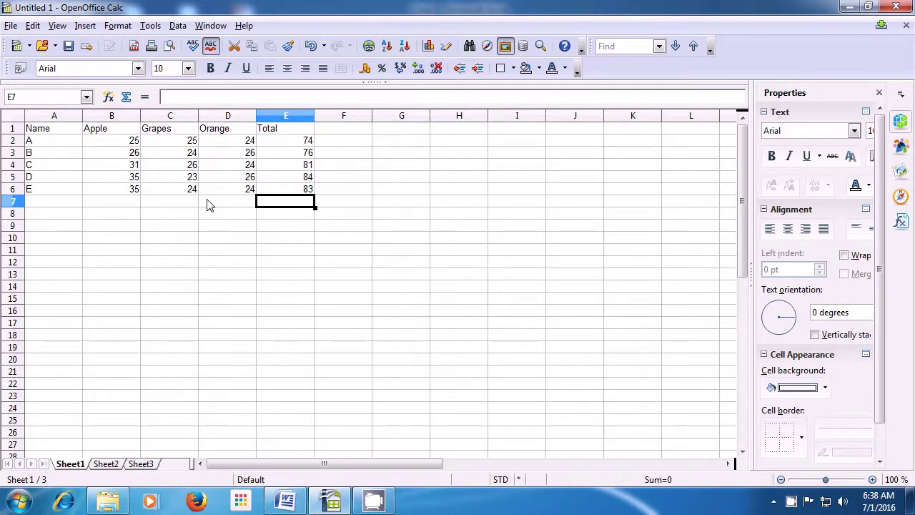
# Add the heading Average in F1 and enter the formula =average(E2/3) in F2
pyautogui.click(336, 136)
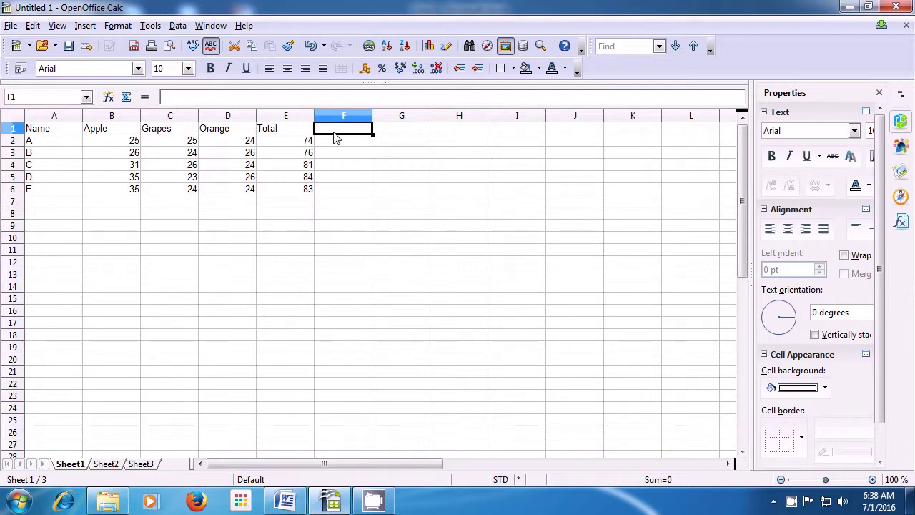
pyautogui.write('Average')
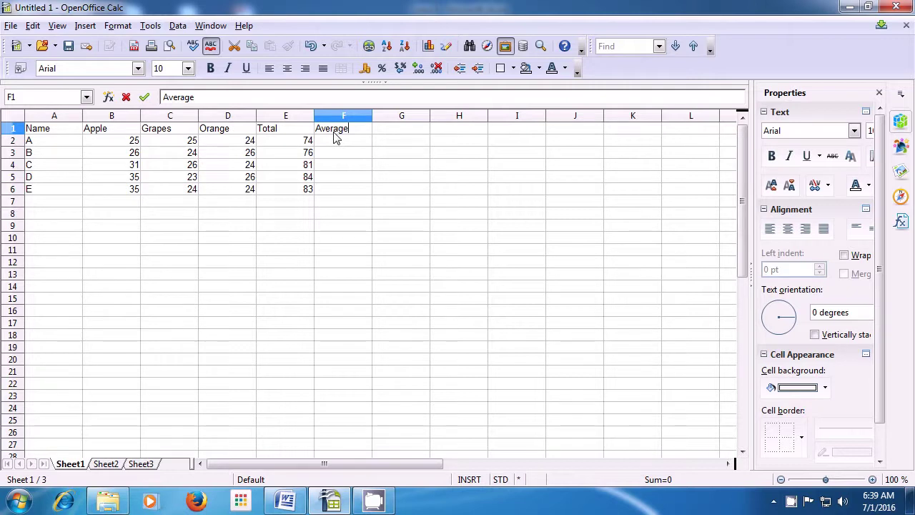
pyautogui.click(327, 143)
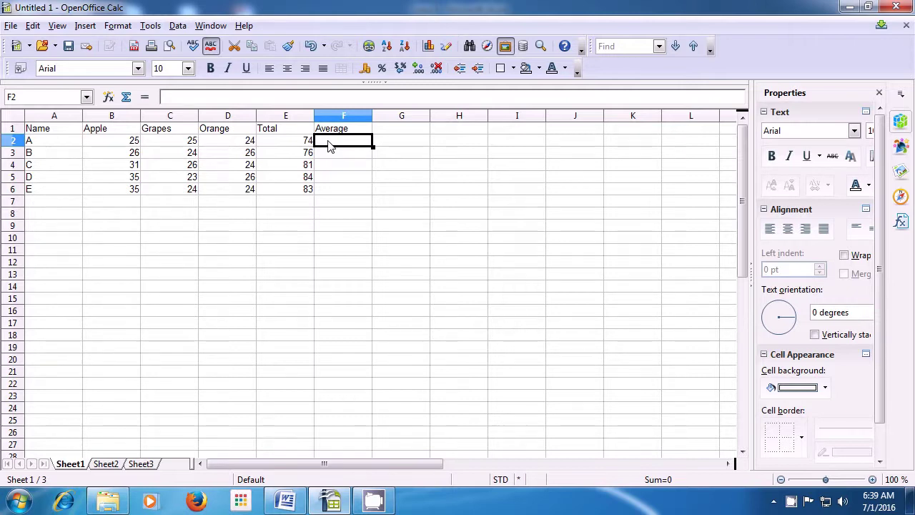
pyautogui.write('=')
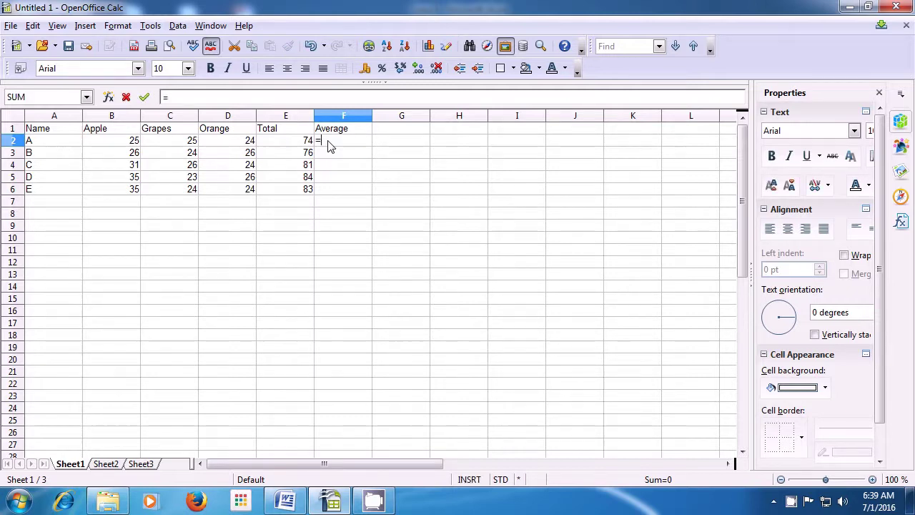
pyautogui.write('av')
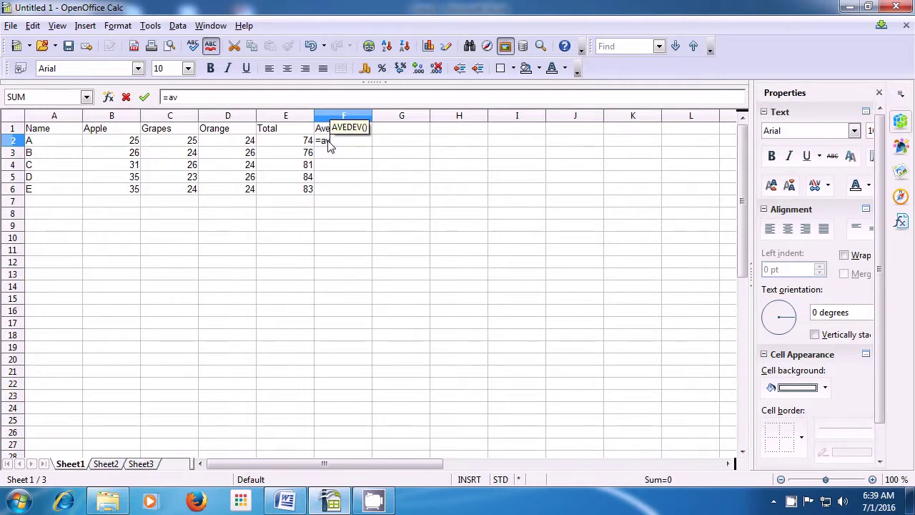
pyautogui.write('era')
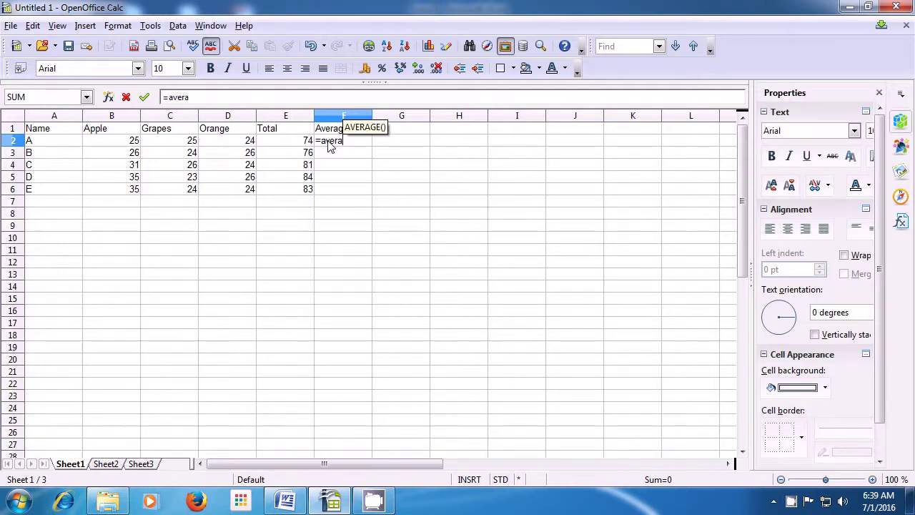
pyautogui.write('ge')
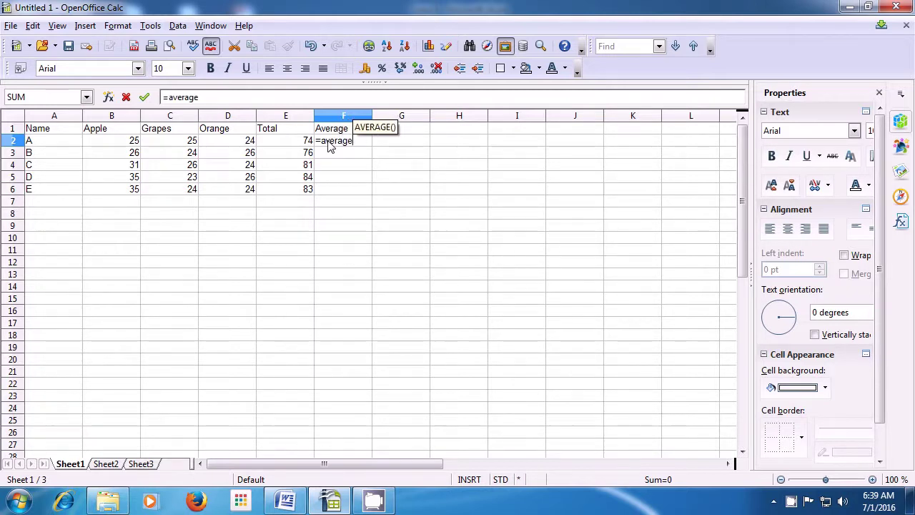
pyautogui.write('(')
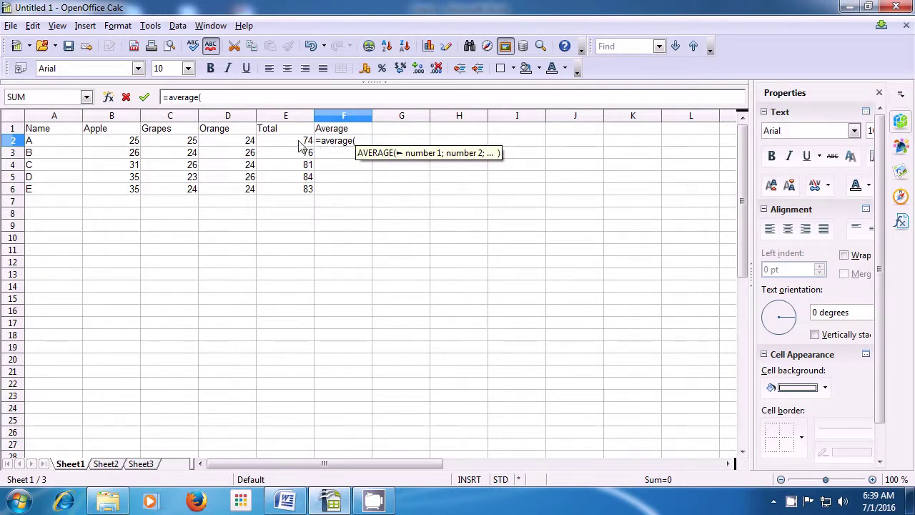
pyautogui.click(296, 145)
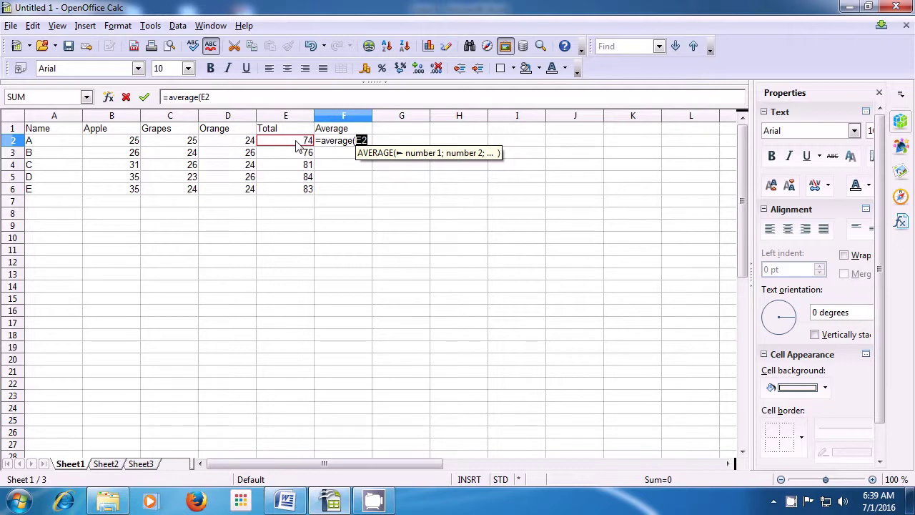
pyautogui.write('/')
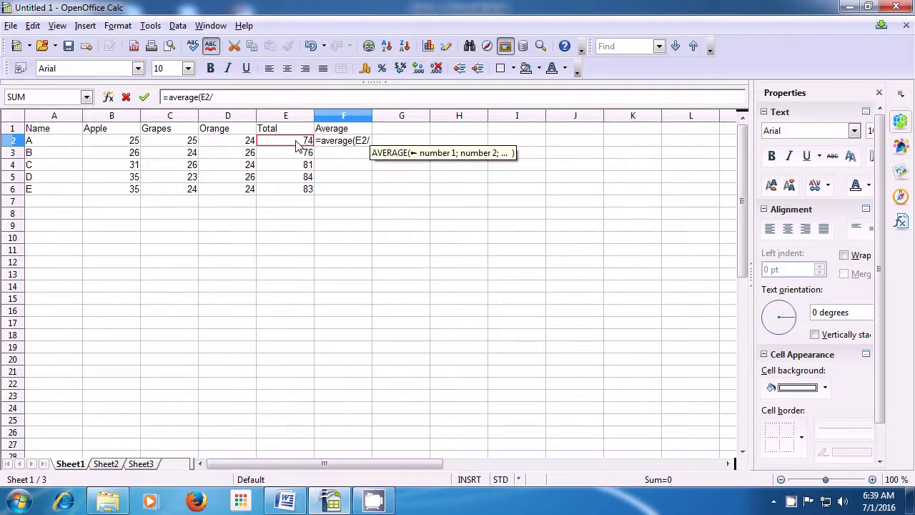
pyautogui.write('3')
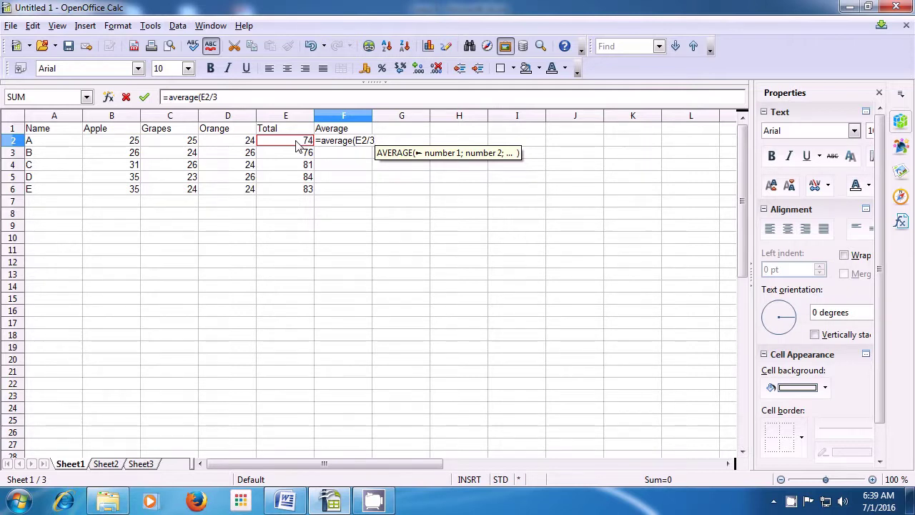
pyautogui.write(')')
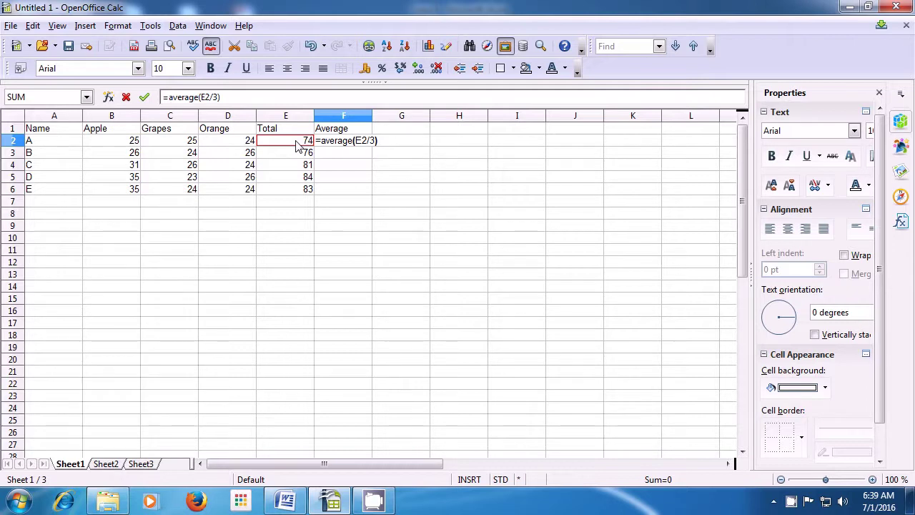
pyautogui.press('Return')
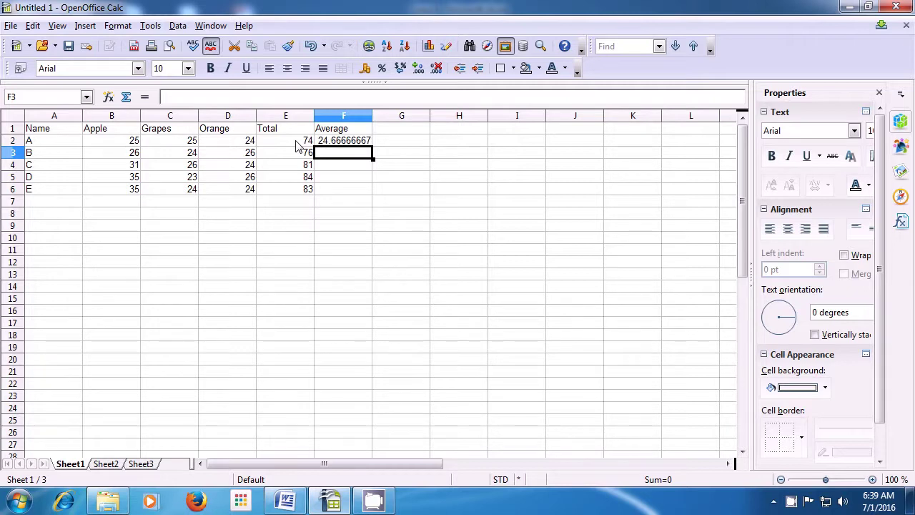
# Enter the formula =average(B3:D3) in F3 to average row B's fruit values
pyautogui.write('=')
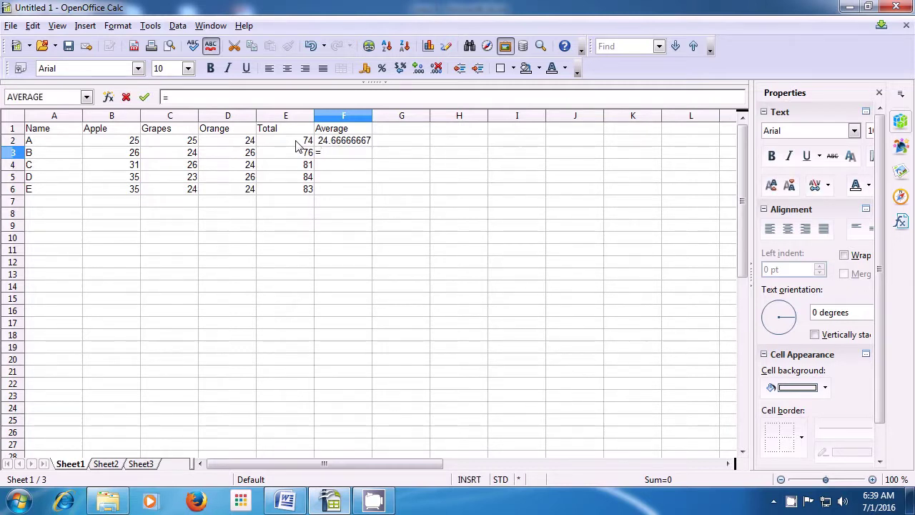
pyautogui.write('av')
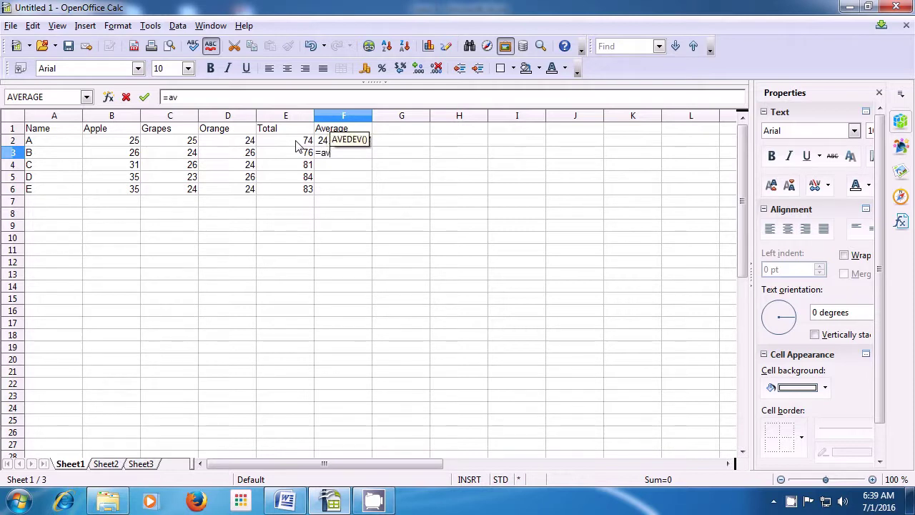
pyautogui.write('e')
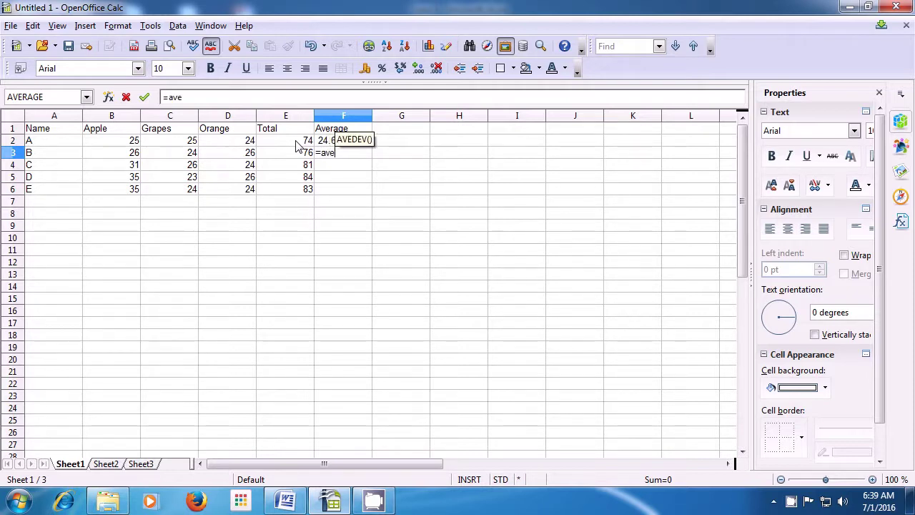
pyautogui.write('r')
pyautogui.write('age')
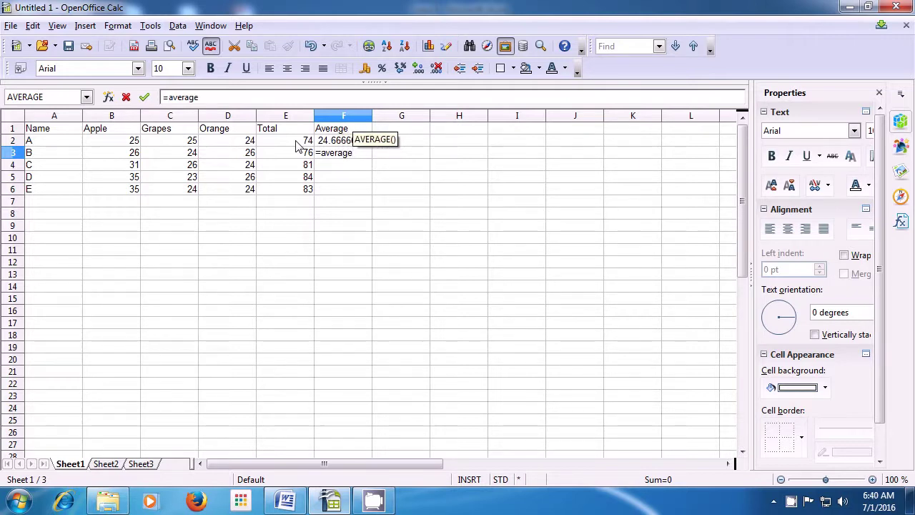
pyautogui.write('(')
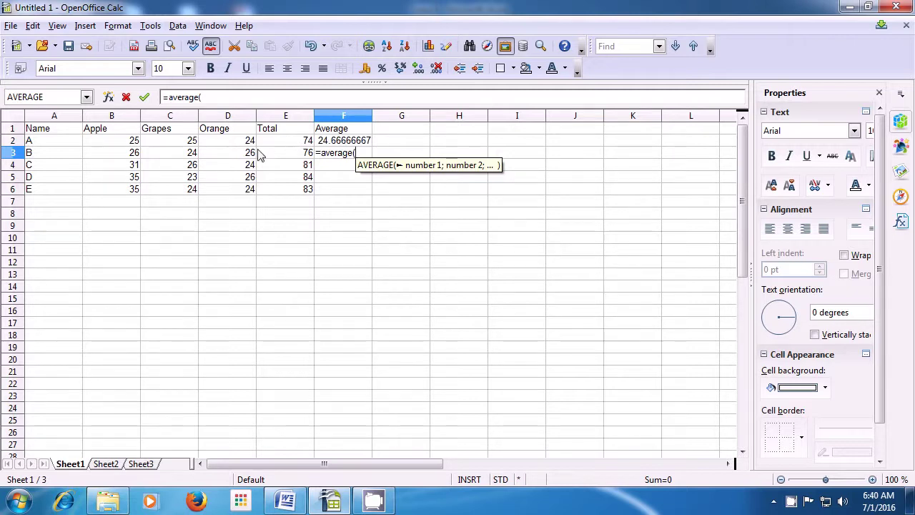
pyautogui.click(136, 157)
pyautogui.moveTo(136, 158); pyautogui.dragTo(220, 161)
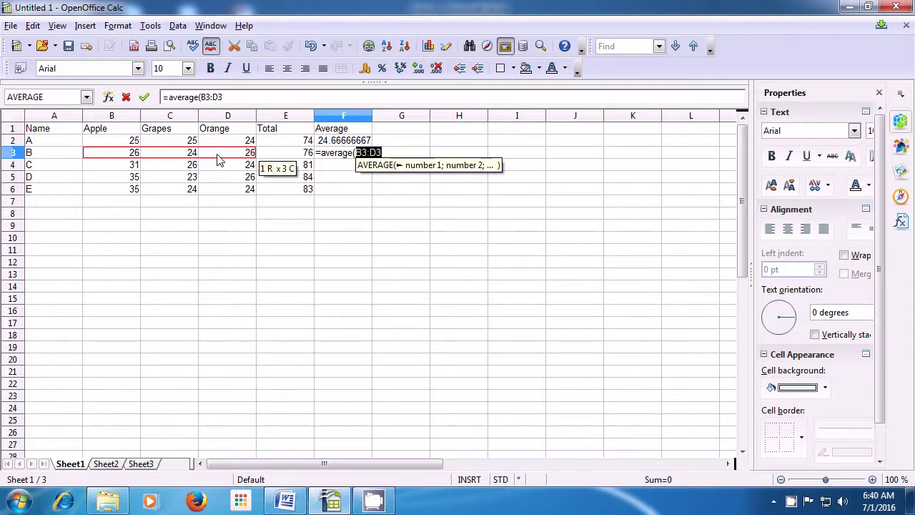
pyautogui.write(')')
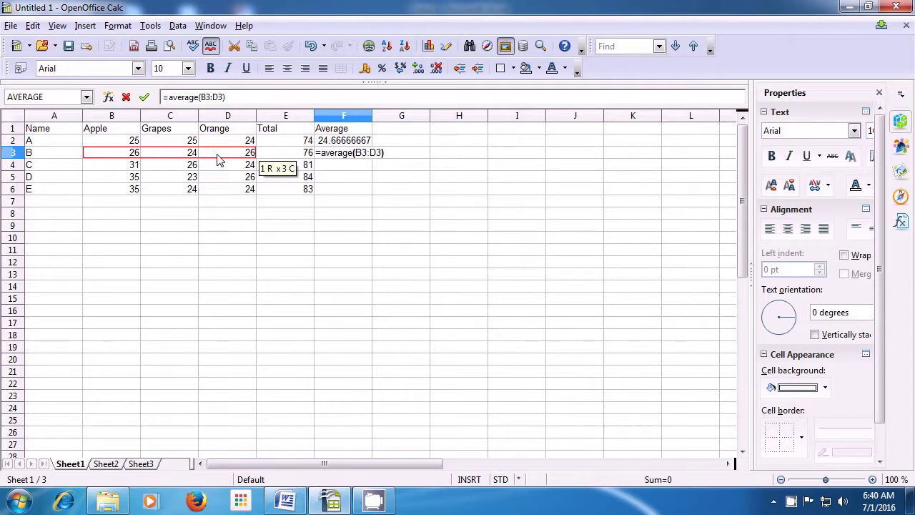
pyautogui.press('Return')
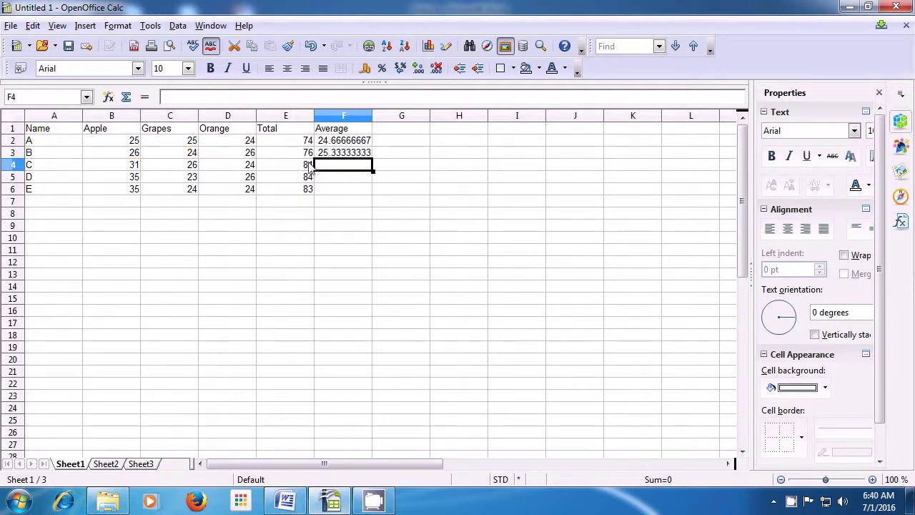
# Fill the average formula in F3 down through F6 for the remaining rows
pyautogui.click(348, 154)
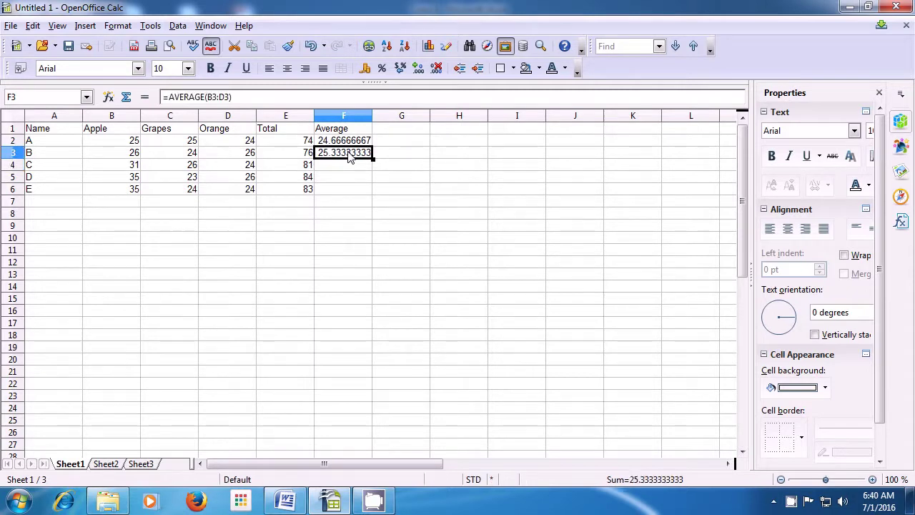
pyautogui.moveTo(372, 159); pyautogui.dragTo(372, 193)
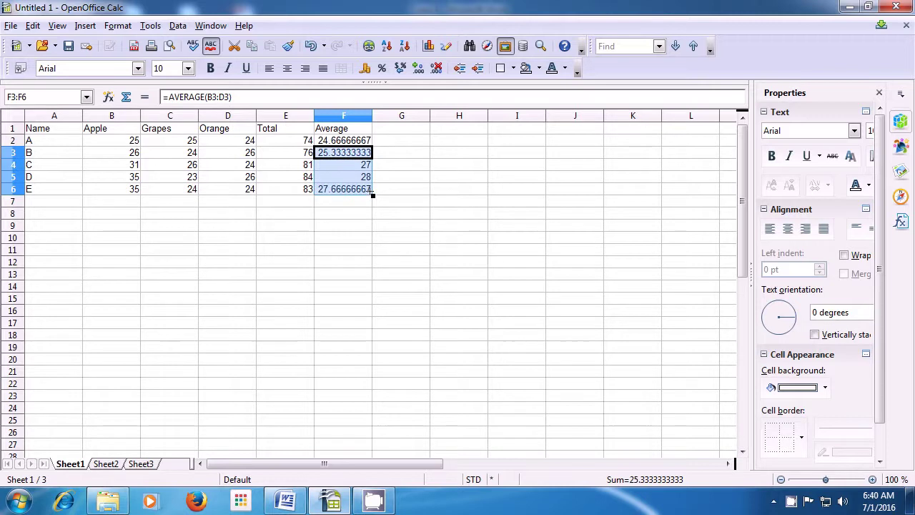
pyautogui.click(360, 227)
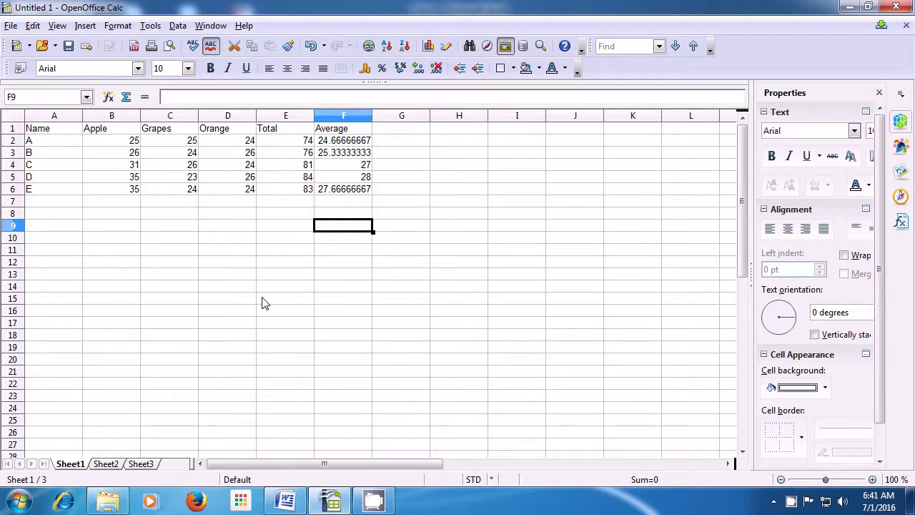
# Add the heading Maximum in cell G1, beside the Average column
pyautogui.click(402, 132)
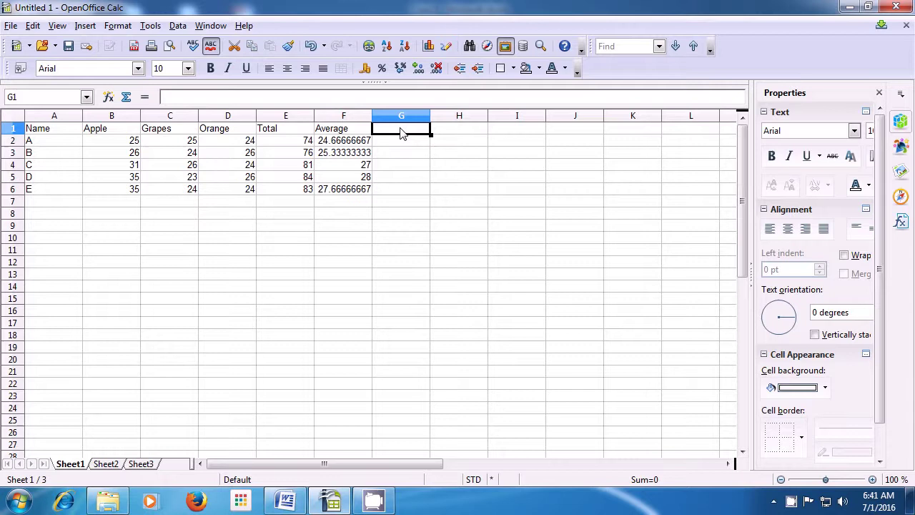
pyautogui.write('M')
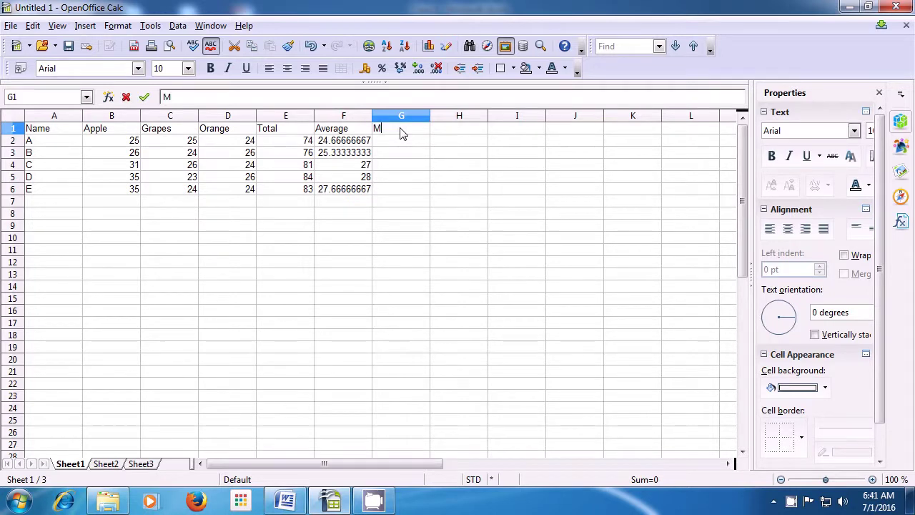
pyautogui.write('axi')
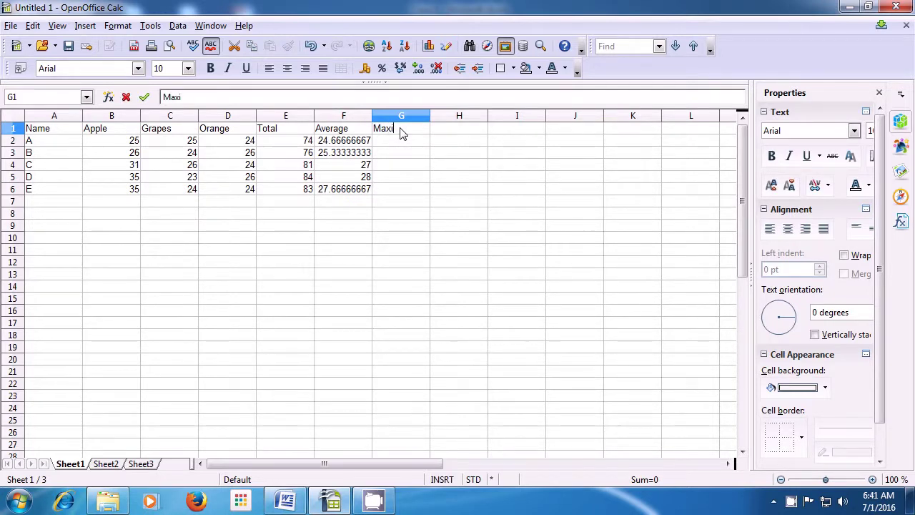
pyautogui.write('mum')
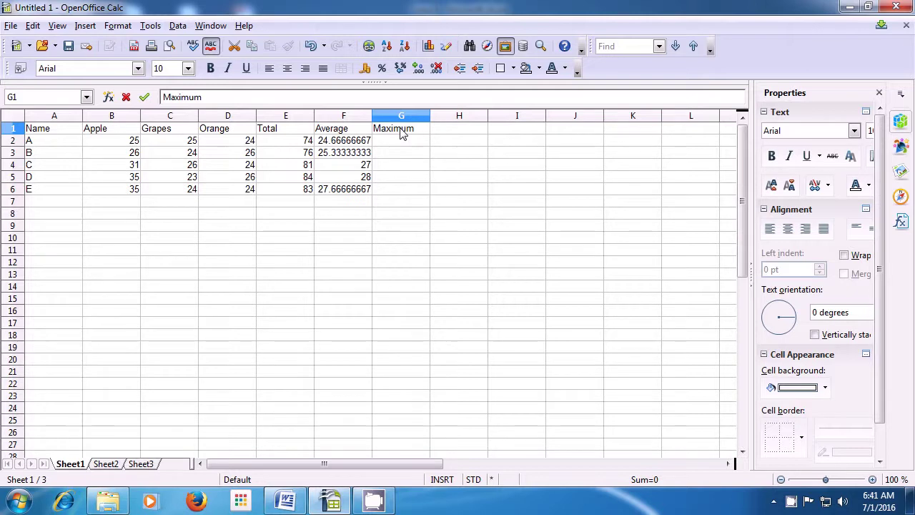
pyautogui.press('Return')
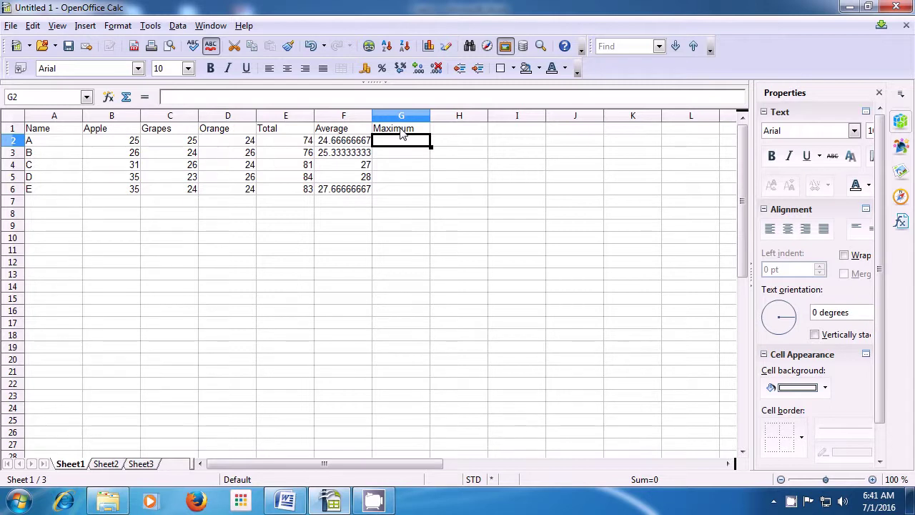
# Enter the formula =max(B2:D2) in G2 to get the highest fruit value for row A
pyautogui.write('=')
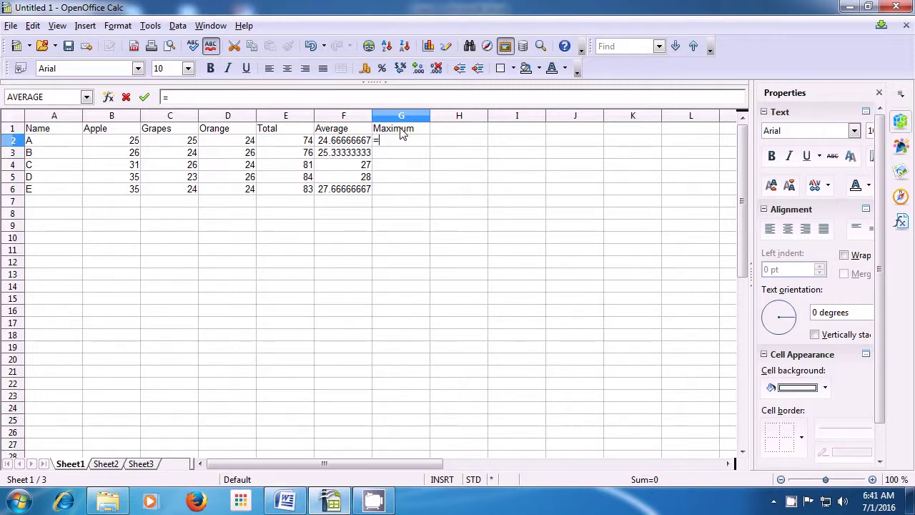
pyautogui.write('ma')
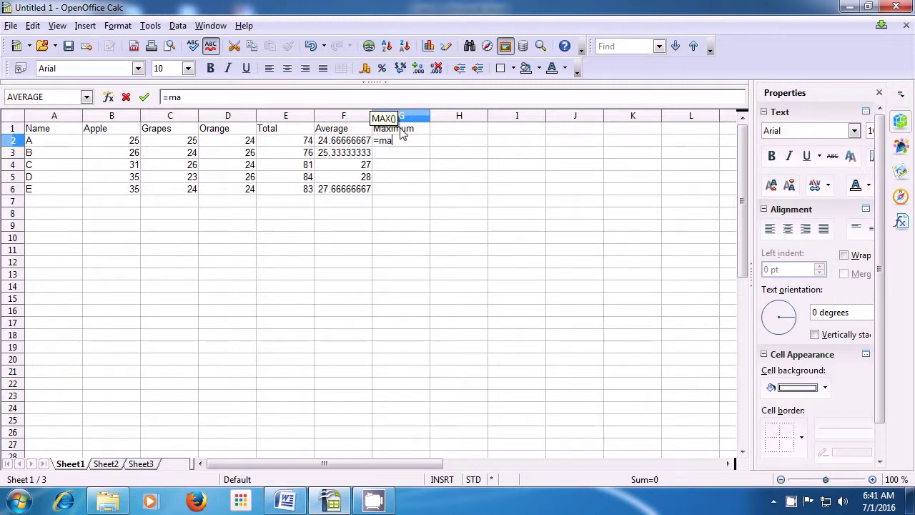
pyautogui.write('x(')
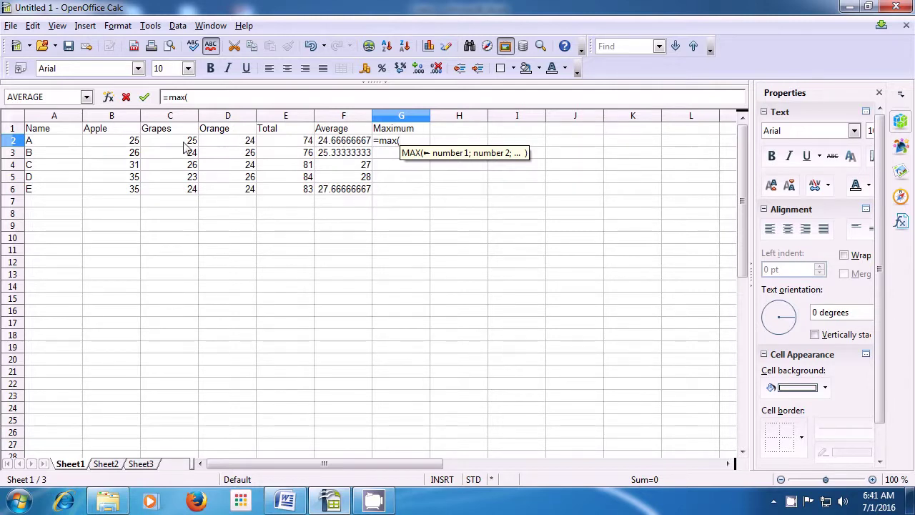
pyautogui.click(126, 143)
pyautogui.moveTo(125, 147); pyautogui.dragTo(211, 150)
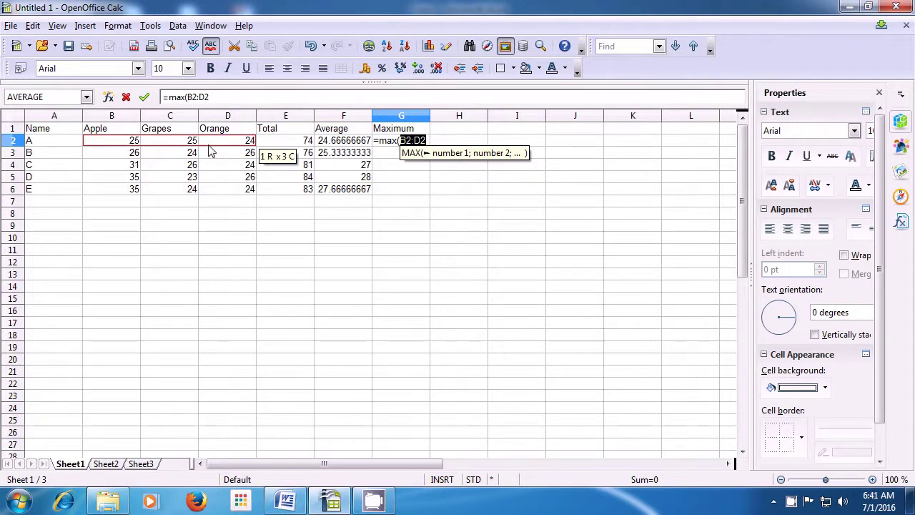
pyautogui.write(')')
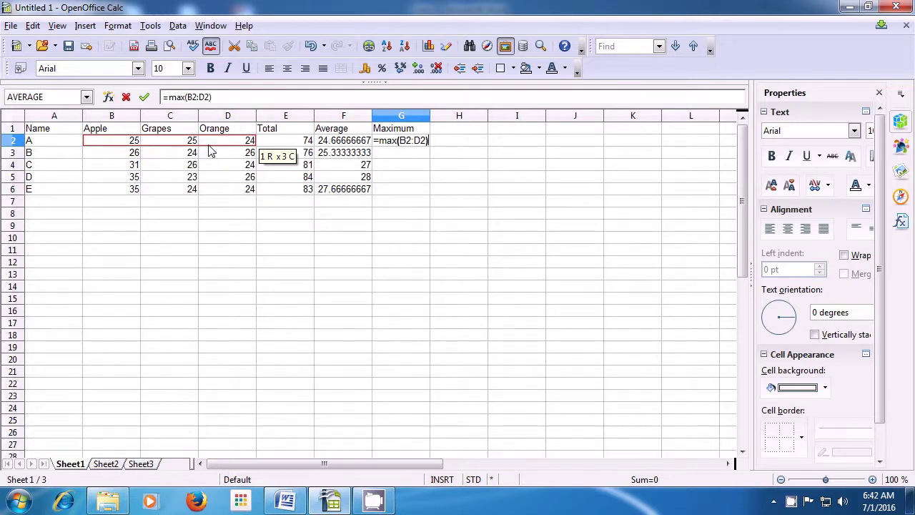
pyautogui.press('Return')
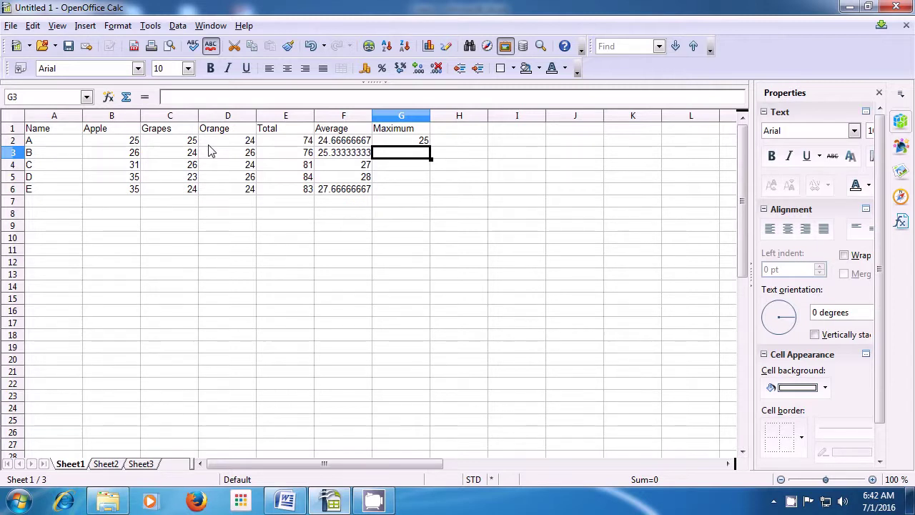
# Fill the maximum formula in G2 down through G6 for the remaining rows
pyautogui.write('=')
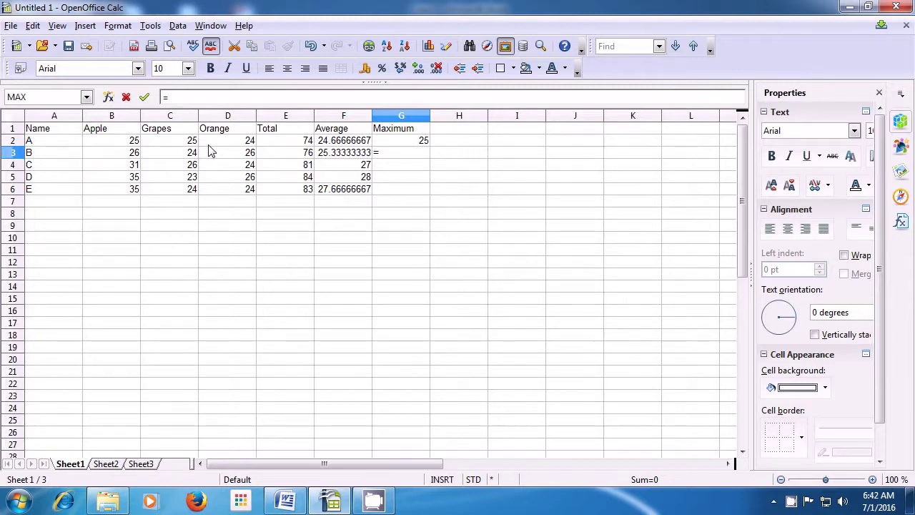
pyautogui.press('Escape')
pyautogui.click(385, 133)
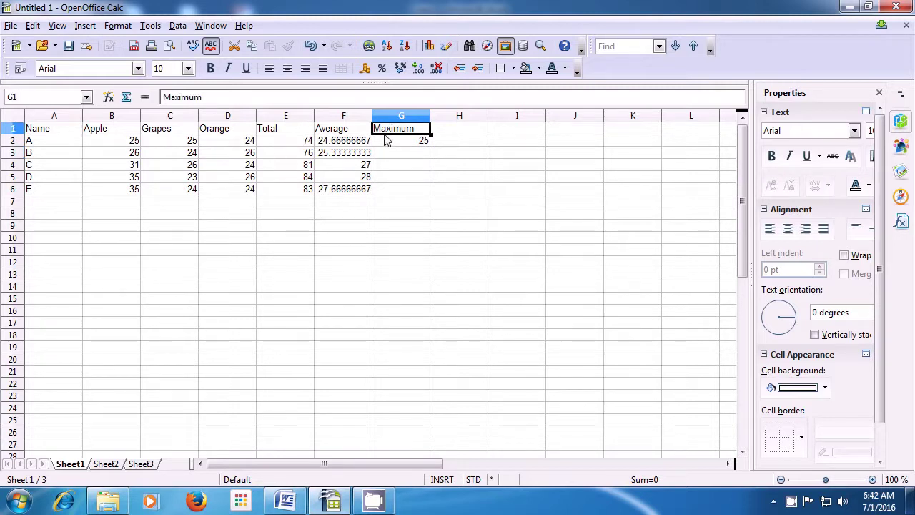
pyautogui.click(385, 141)
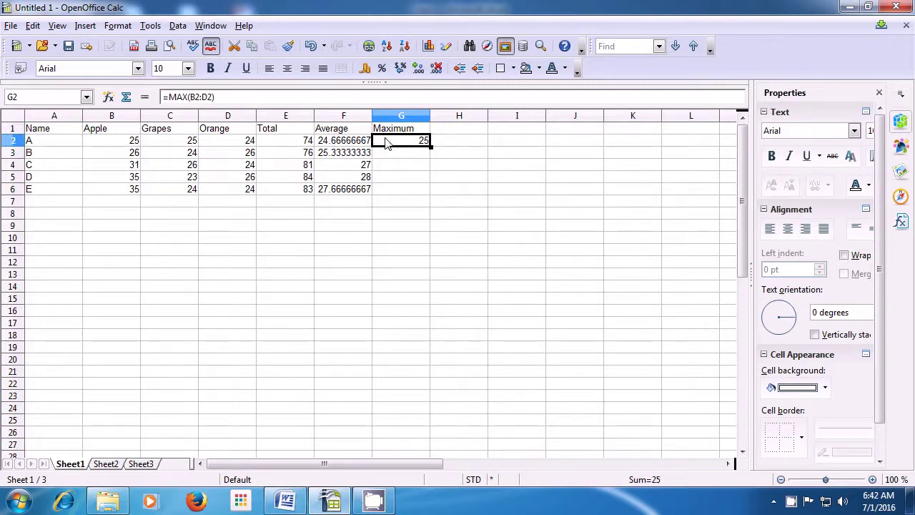
pyautogui.moveTo(431, 145); pyautogui.dragTo(430, 194)
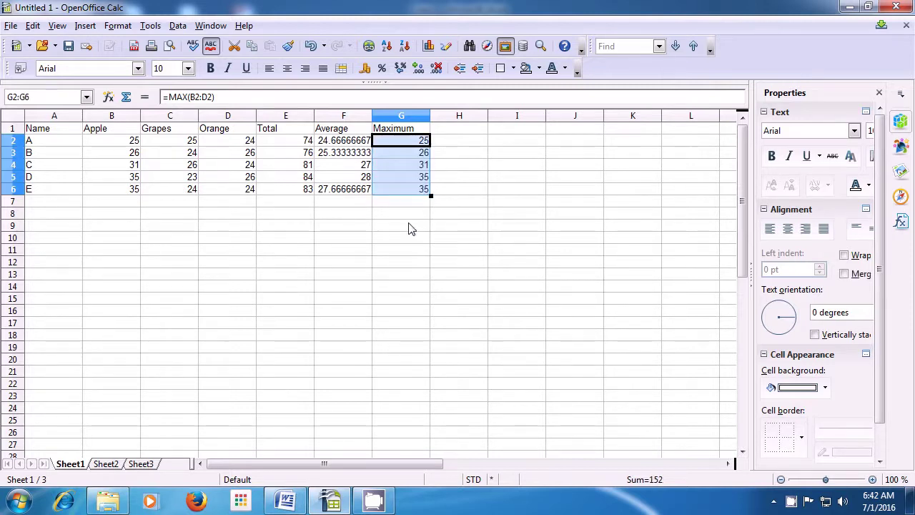
pyautogui.click(410, 226)
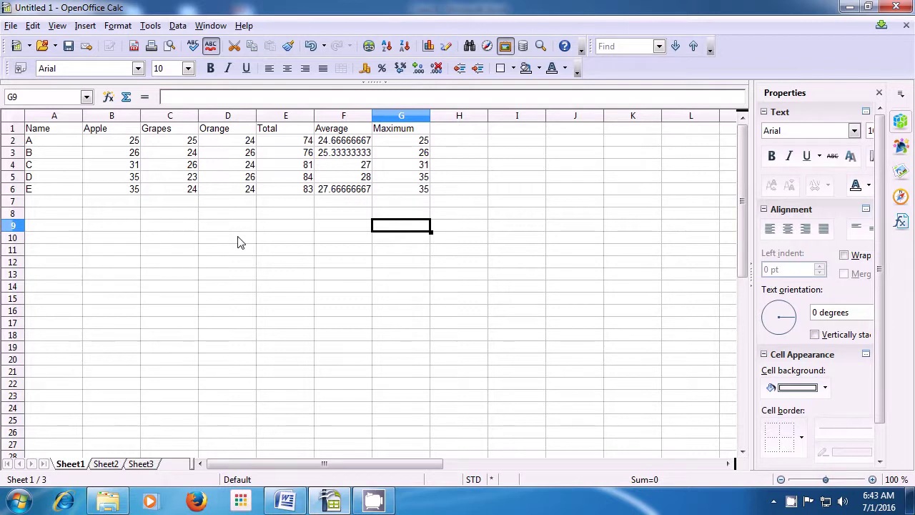
# Add the heading Minimum in cell H1, beside the Maximum column
pyautogui.click(450, 133)
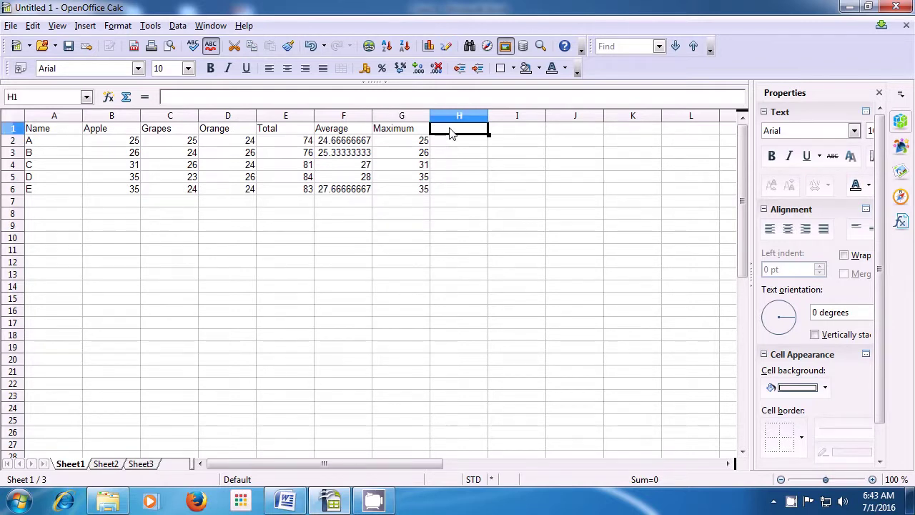
pyautogui.write('Mini')
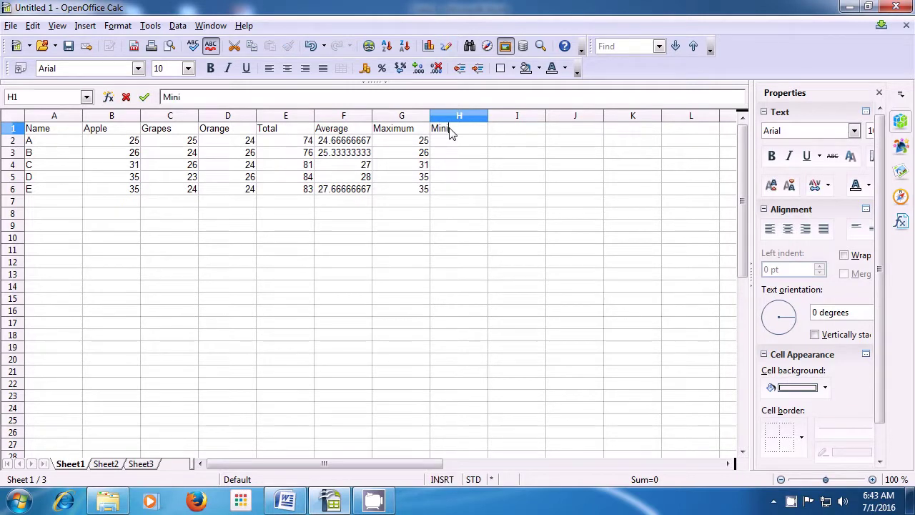
pyautogui.write('mum')
pyautogui.press('Return')
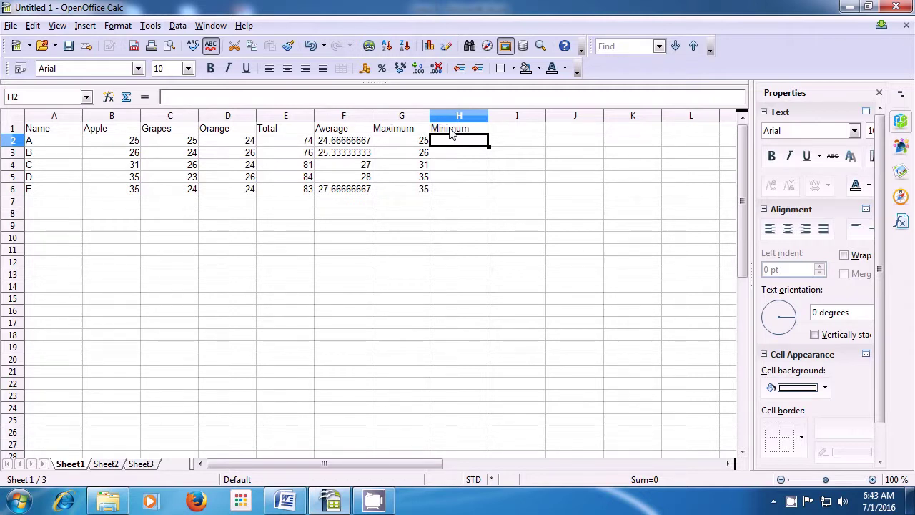
# Enter the formula =min(B2:D2) in H2 to get the lowest fruit value for row A
pyautogui.write('=')
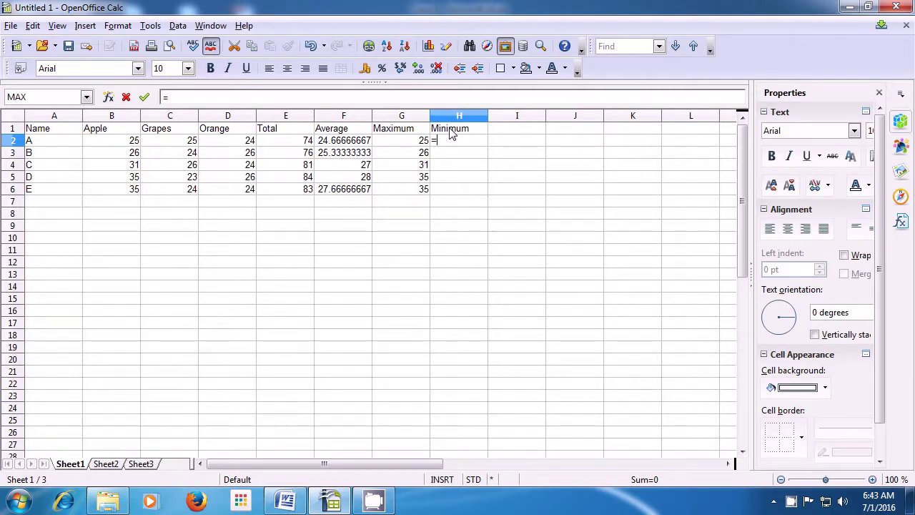
pyautogui.write('min')
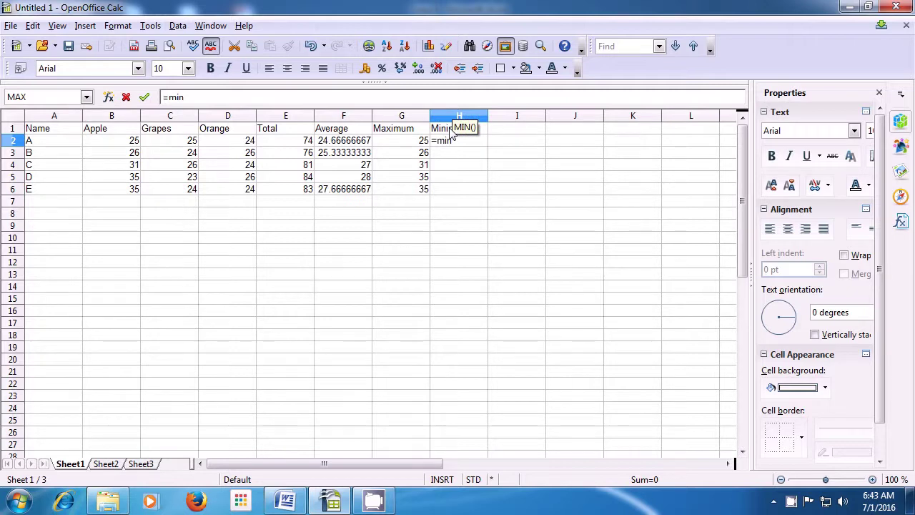
pyautogui.write('(')
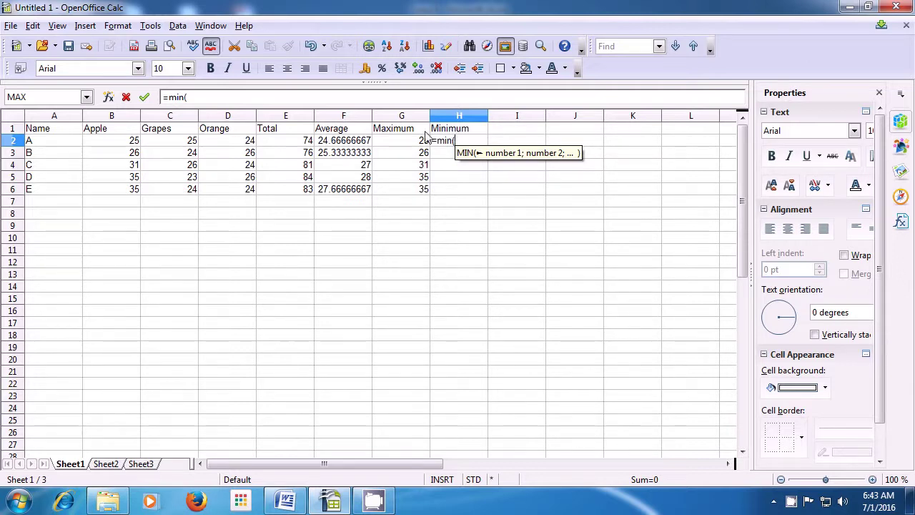
pyautogui.moveTo(136, 143); pyautogui.dragTo(225, 147)
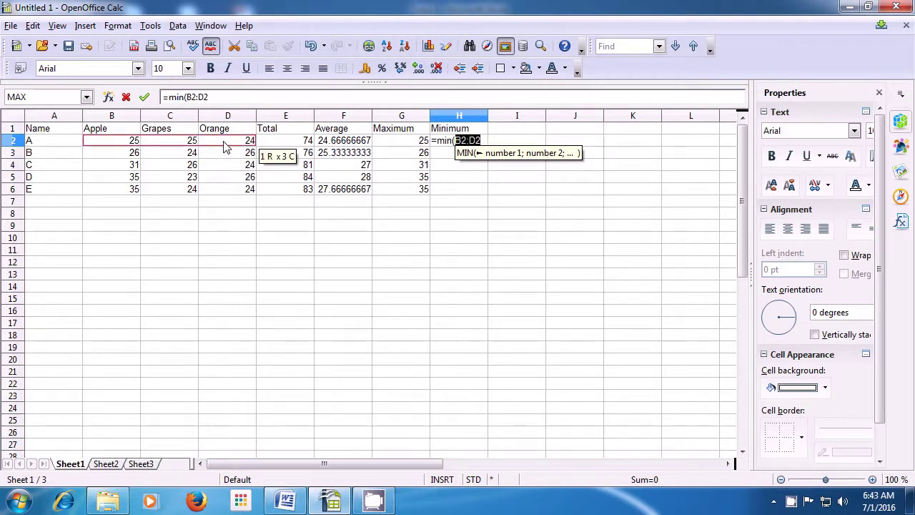
pyautogui.write(')')
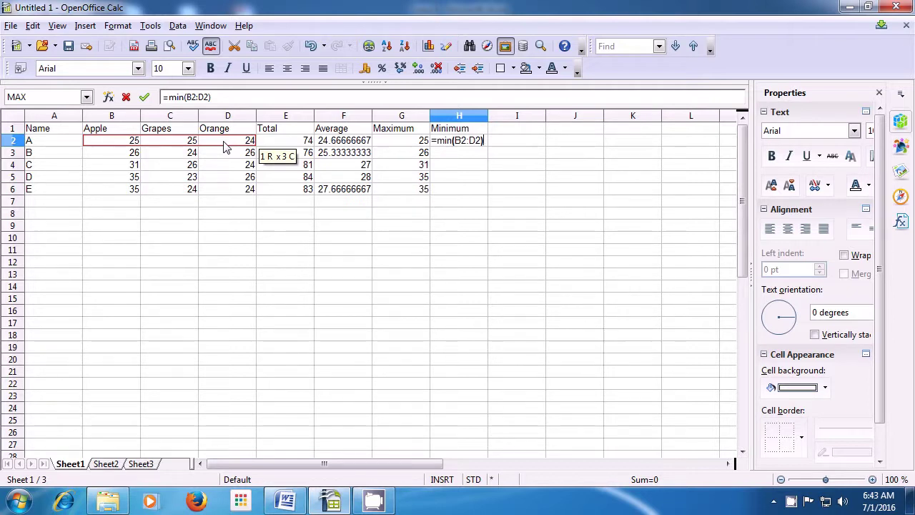
pyautogui.press('Return')
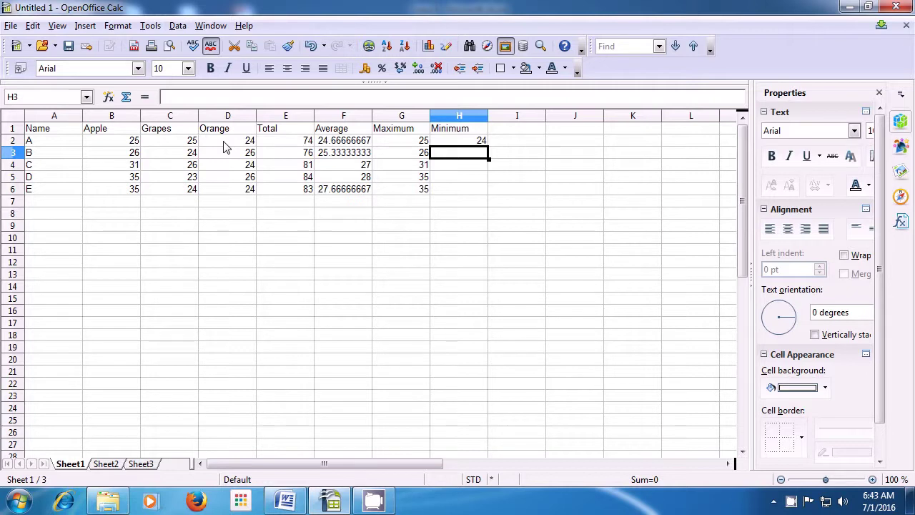
# Fill the minimum formula in H2 down through H6 for the remaining rows
pyautogui.click(452, 143)
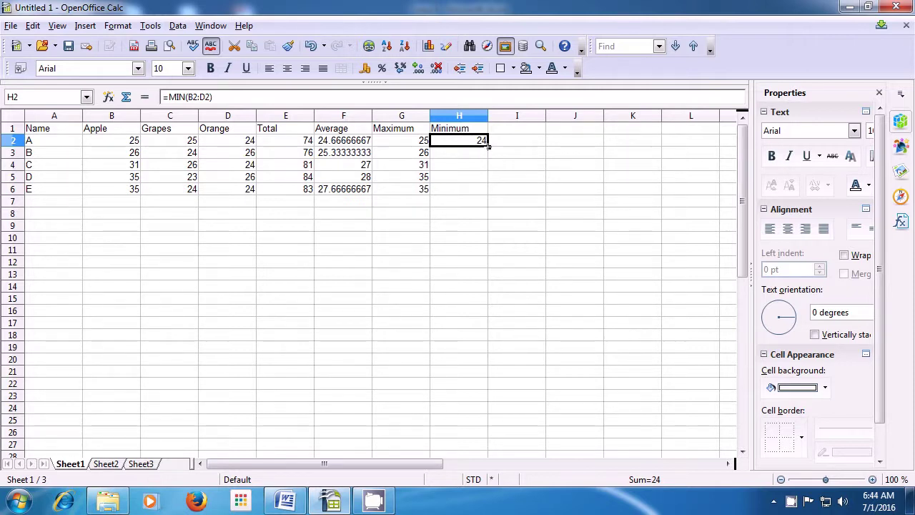
pyautogui.moveTo(489, 146); pyautogui.dragTo(488, 195)
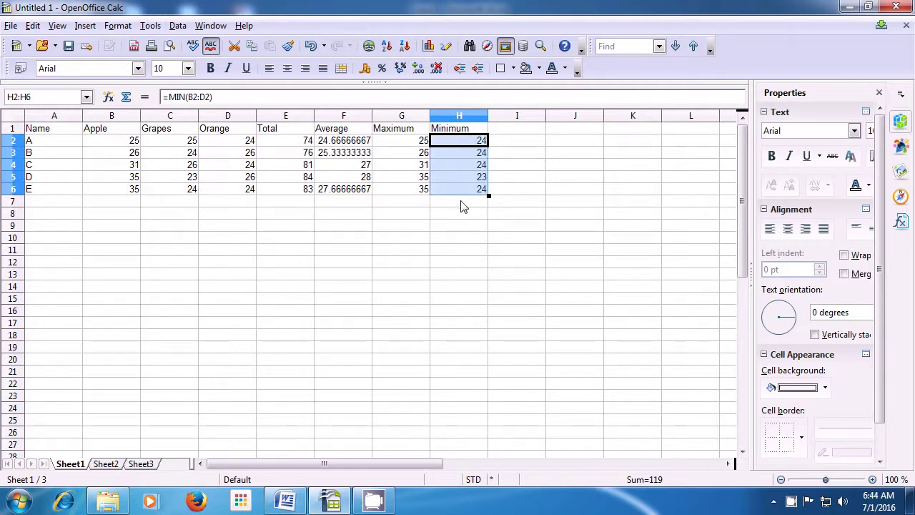
pyautogui.click(461, 206)
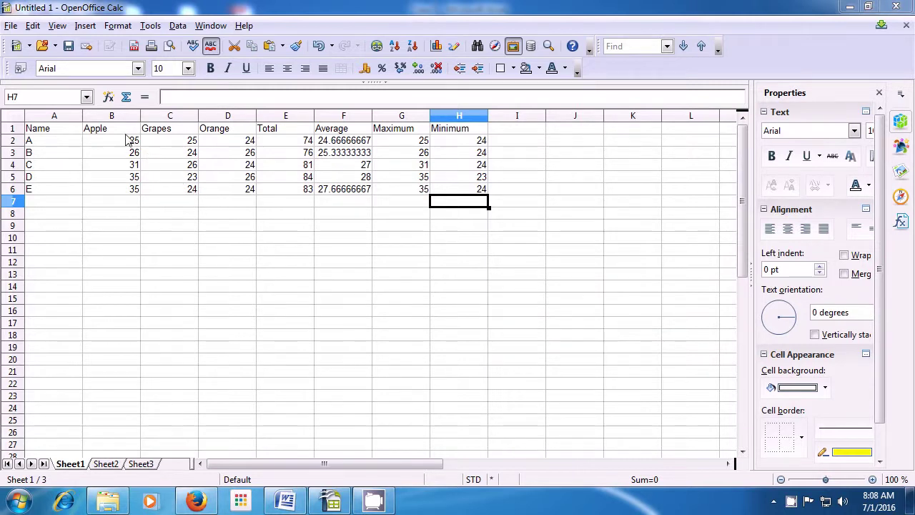
# Switch the sheet from the normal view to Page Break Preview
pyautogui.click(57, 27)
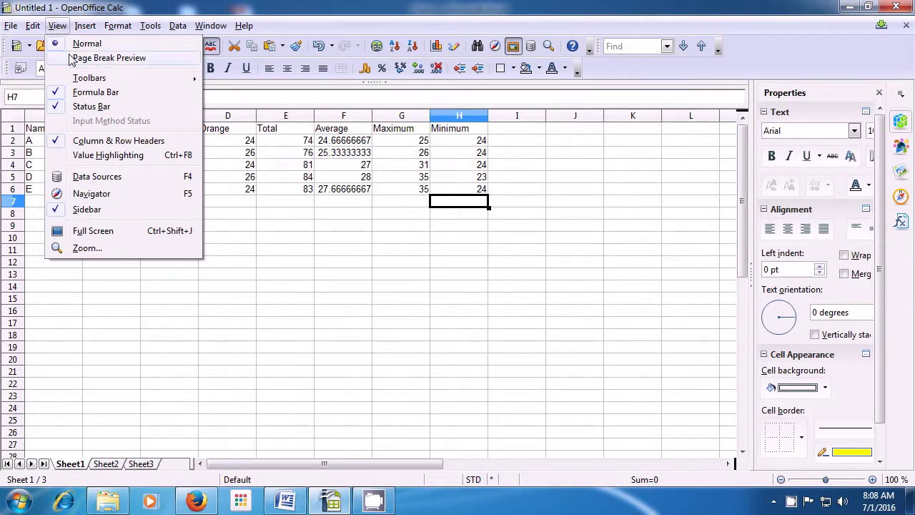
pyautogui.press('Escape')
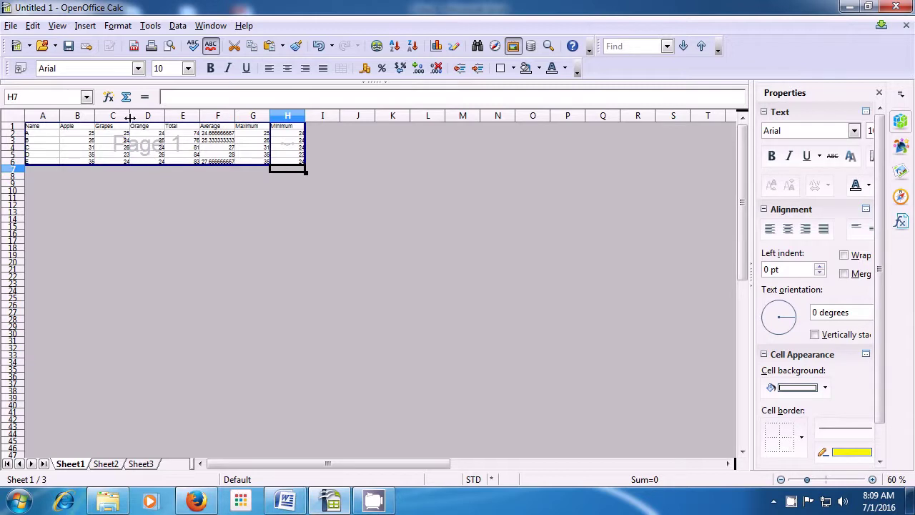
# Hide the Find toolbar and the Formatting toolbar
pyautogui.click(57, 26)
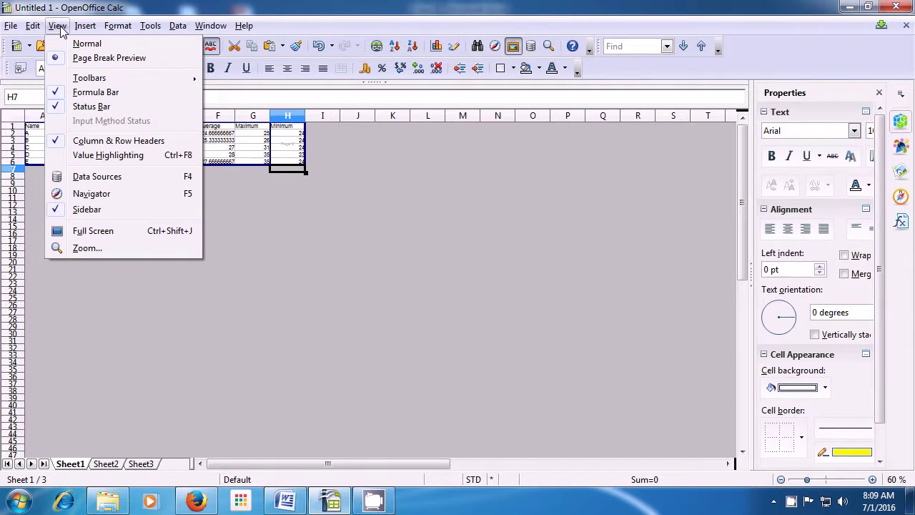
pyautogui.moveTo(89, 78)
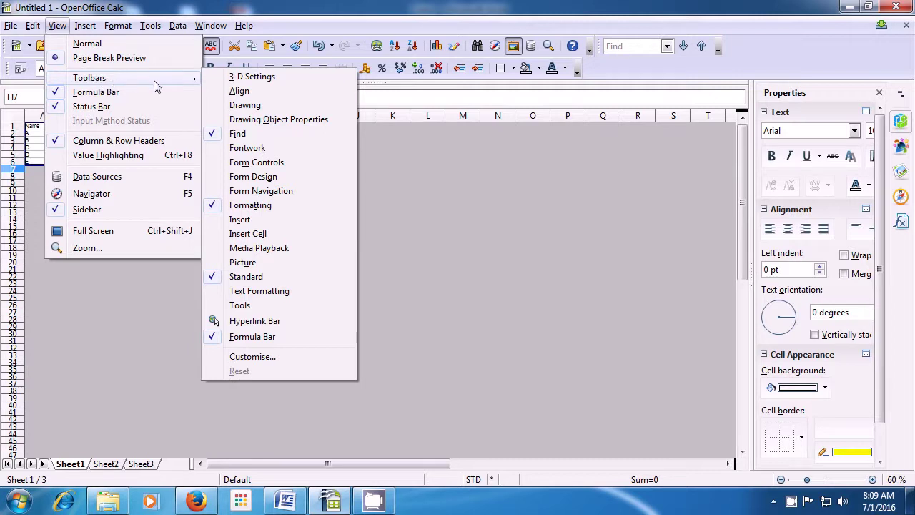
pyautogui.click(212, 140)
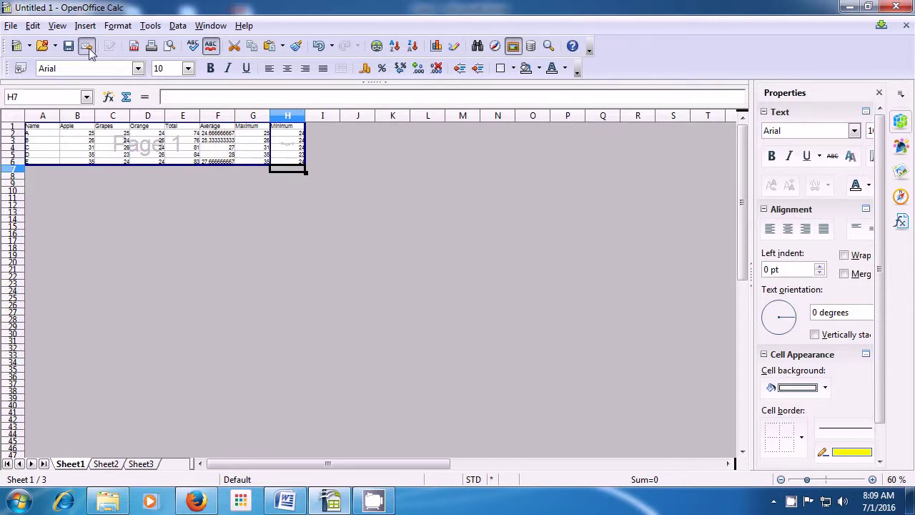
pyautogui.click(59, 27)
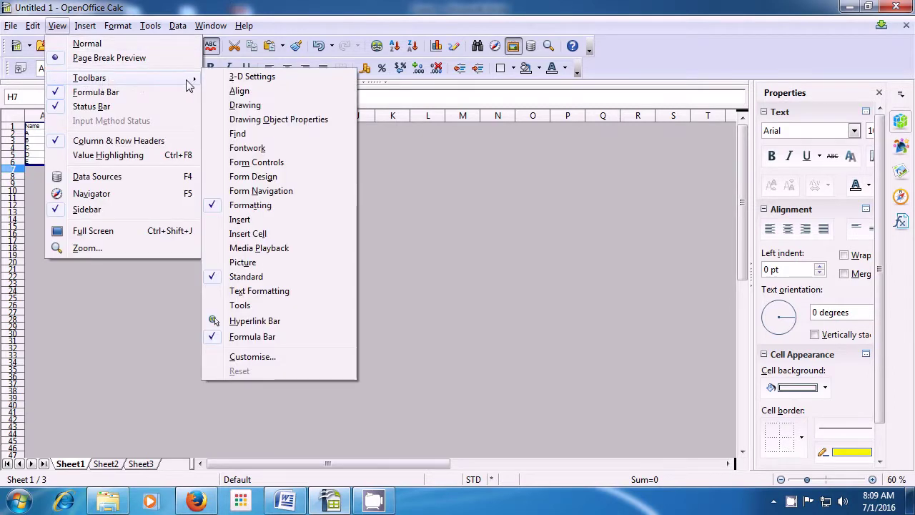
pyautogui.click(246, 207)
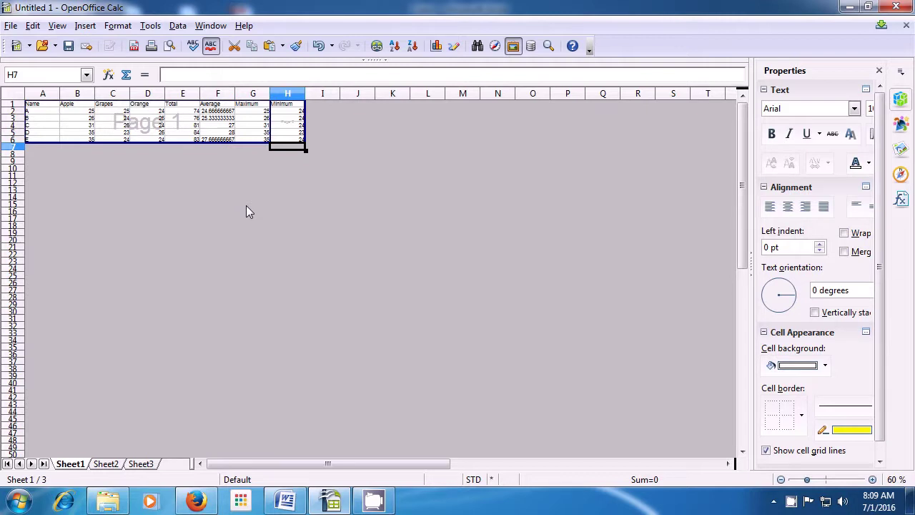
# Hide the Standard toolbar and the Formula Bar
pyautogui.click(59, 26)
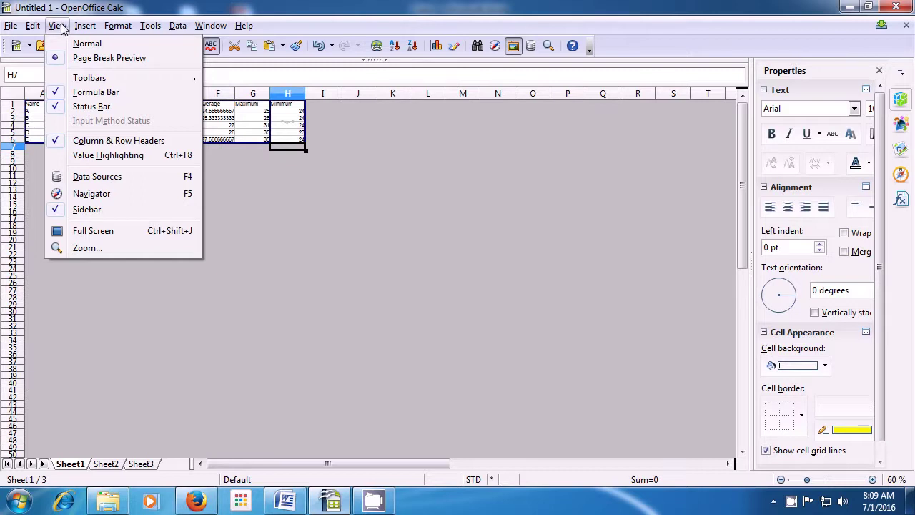
pyautogui.moveTo(92, 77)
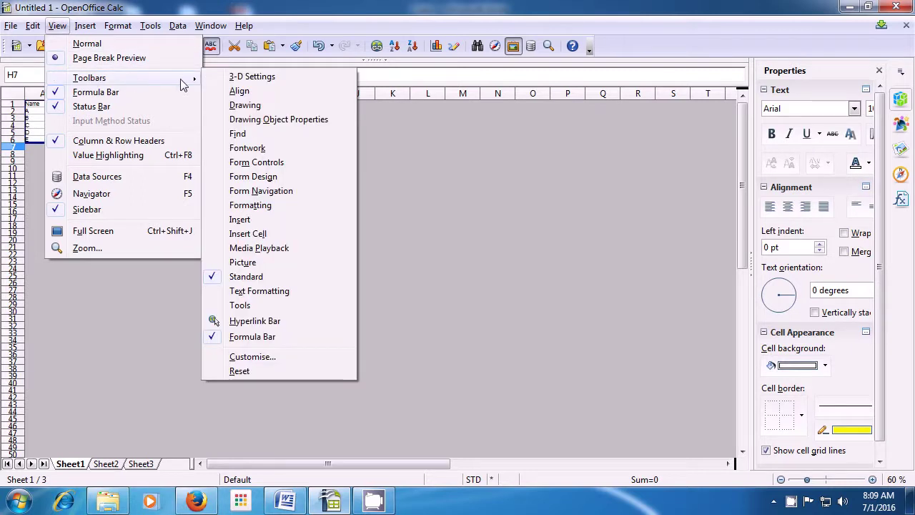
pyautogui.click(235, 280)
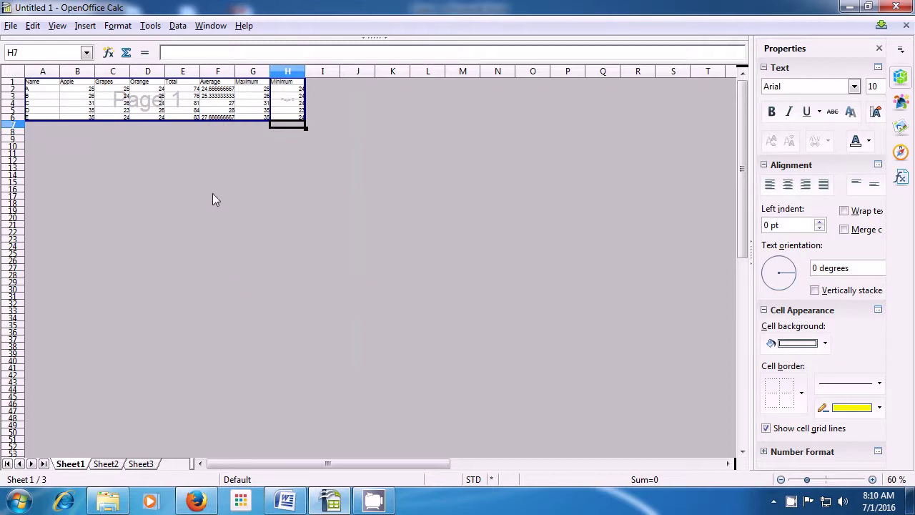
pyautogui.click(58, 26)
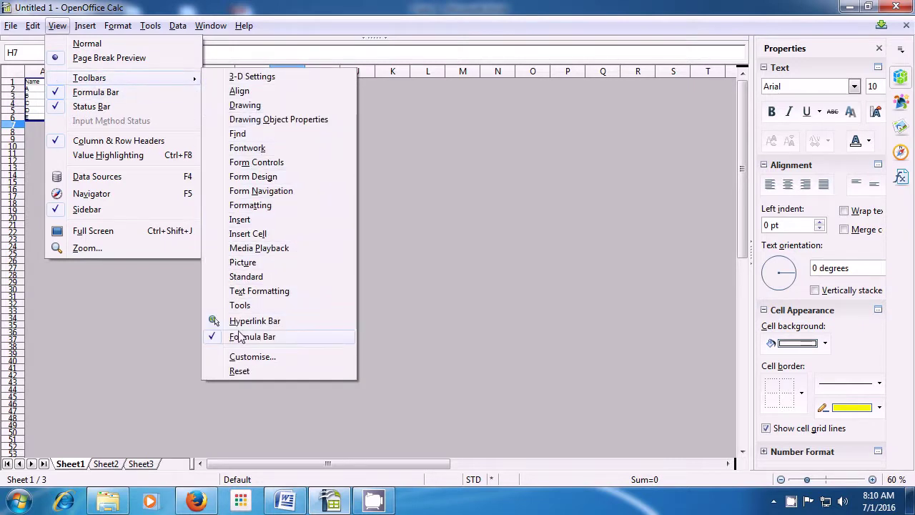
pyautogui.click(242, 337)
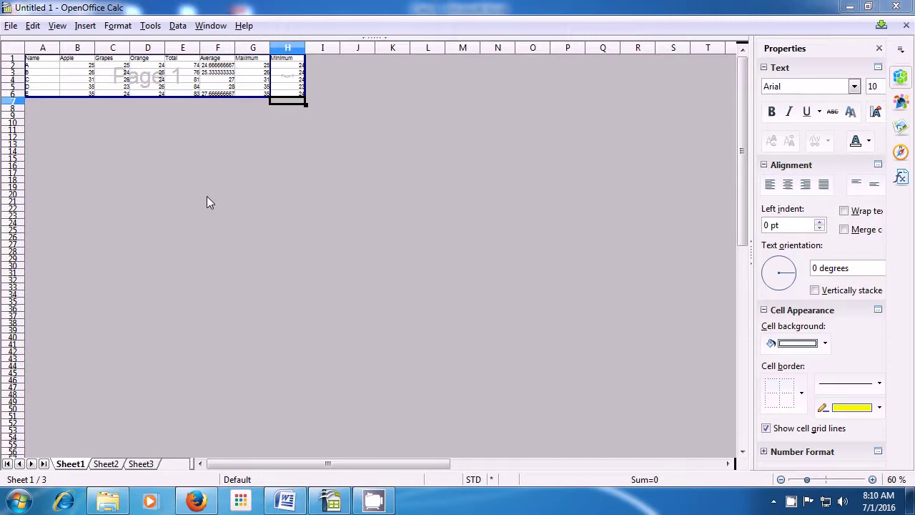
# Hide the column and row headers and switch the sheet from Page Break Preview to the Normal view
pyautogui.click(57, 27)
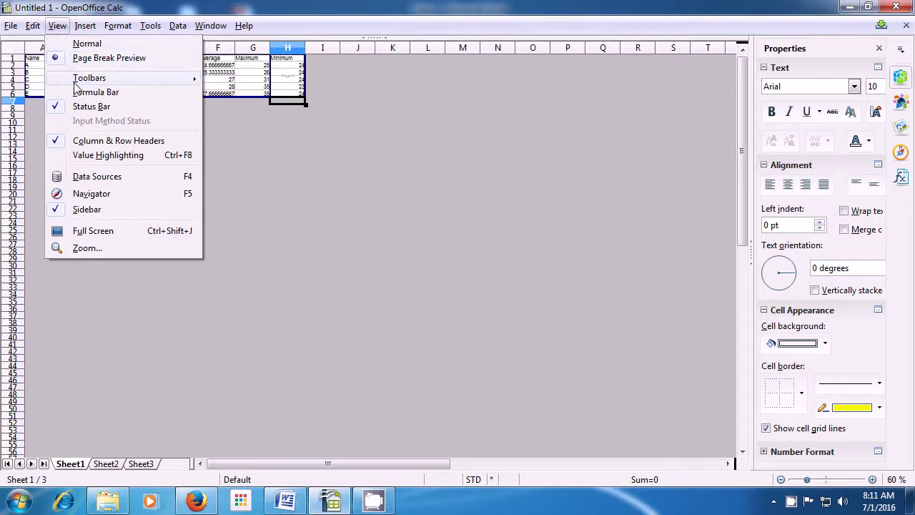
pyautogui.click(91, 142)
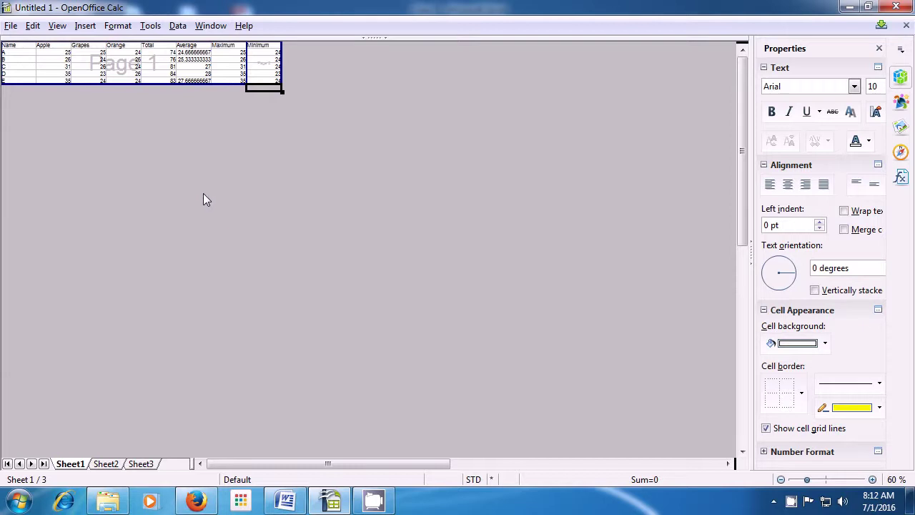
pyautogui.click(55, 27)
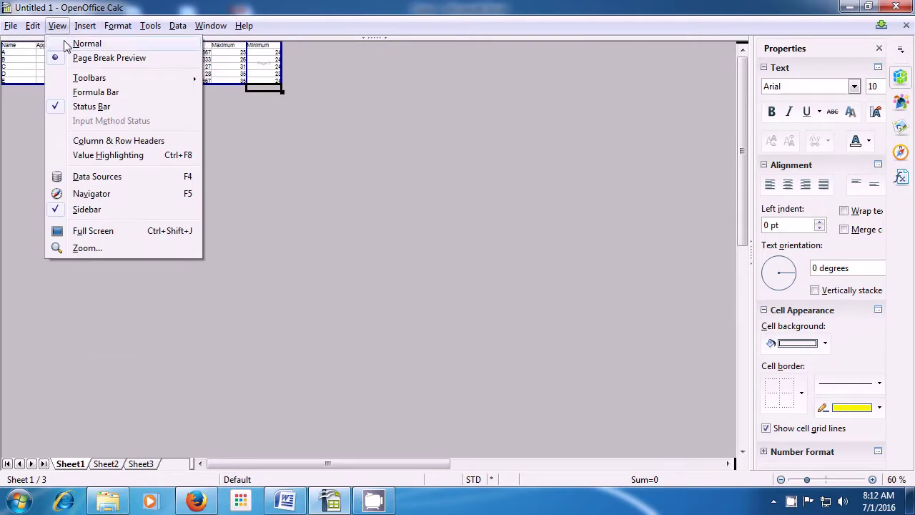
pyautogui.click(66, 45)
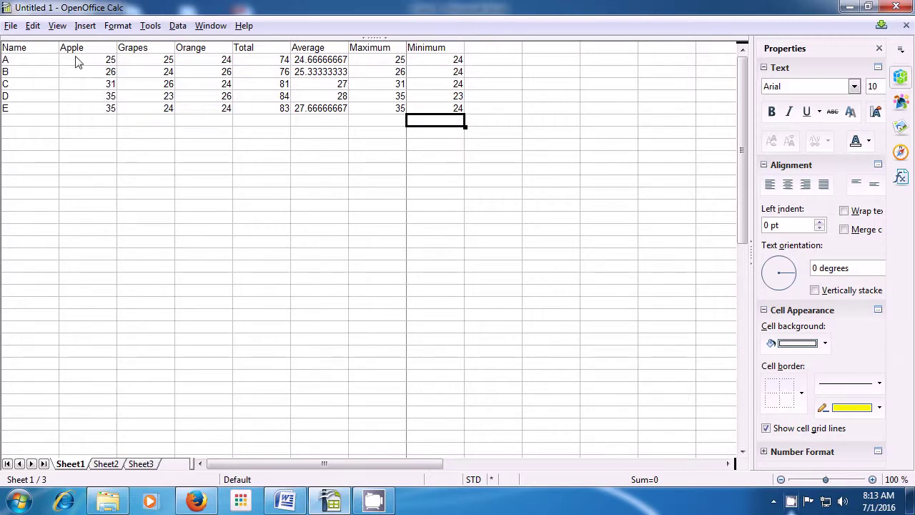
# Show the Formatting and Standard toolbars again and dock them in separate rows with Standard above Formatting
pyautogui.click(52, 29)
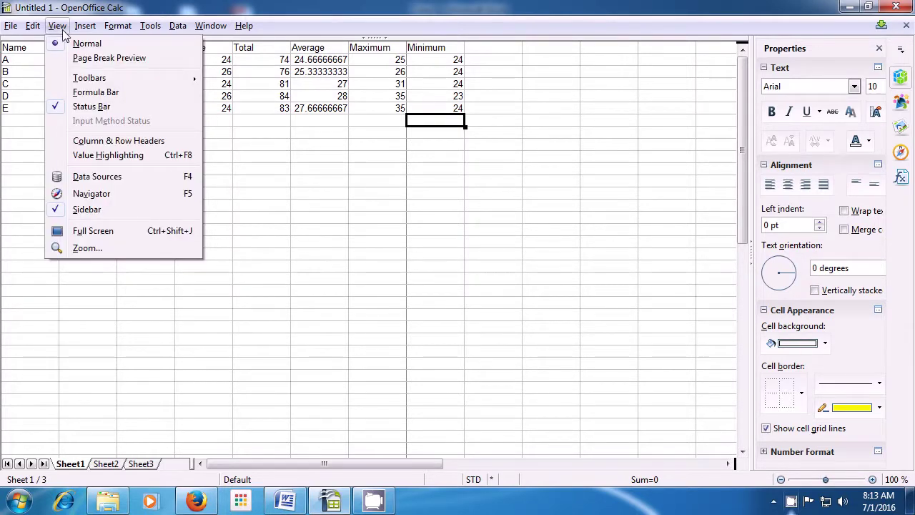
pyautogui.moveTo(90, 77)
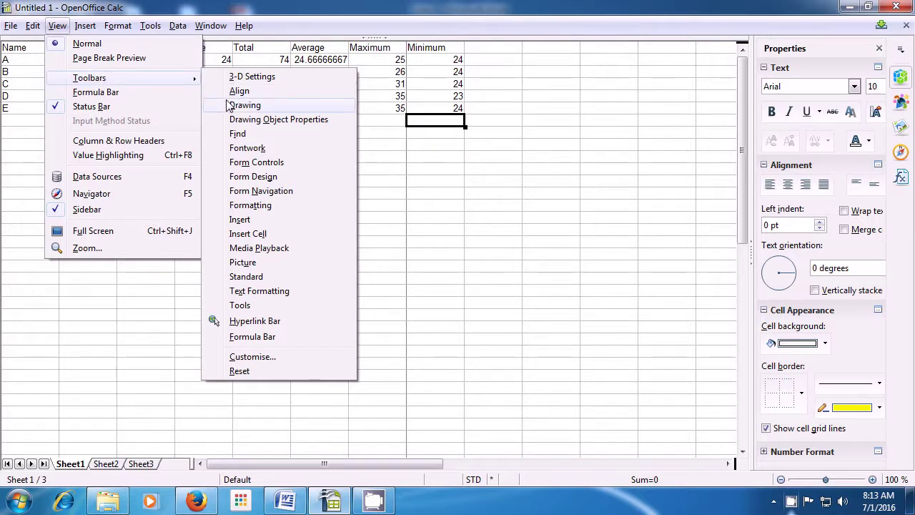
pyautogui.click(246, 205)
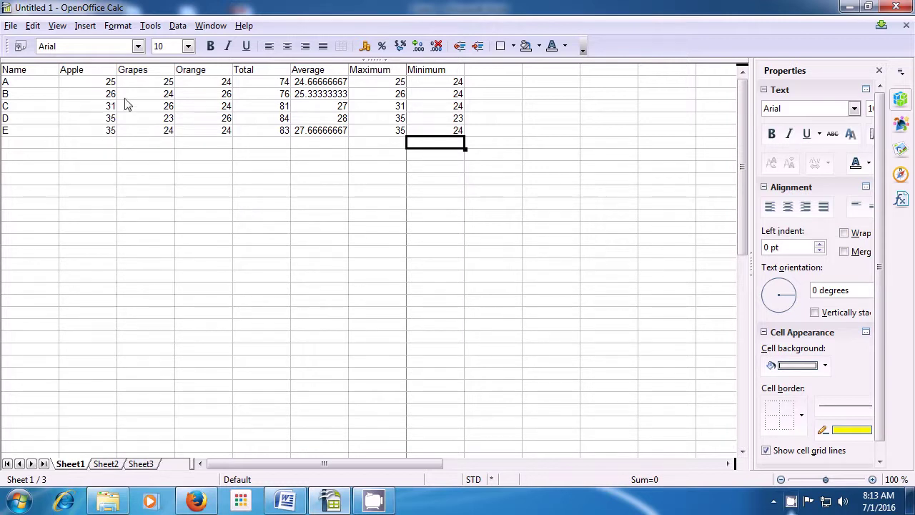
pyautogui.click(56, 27)
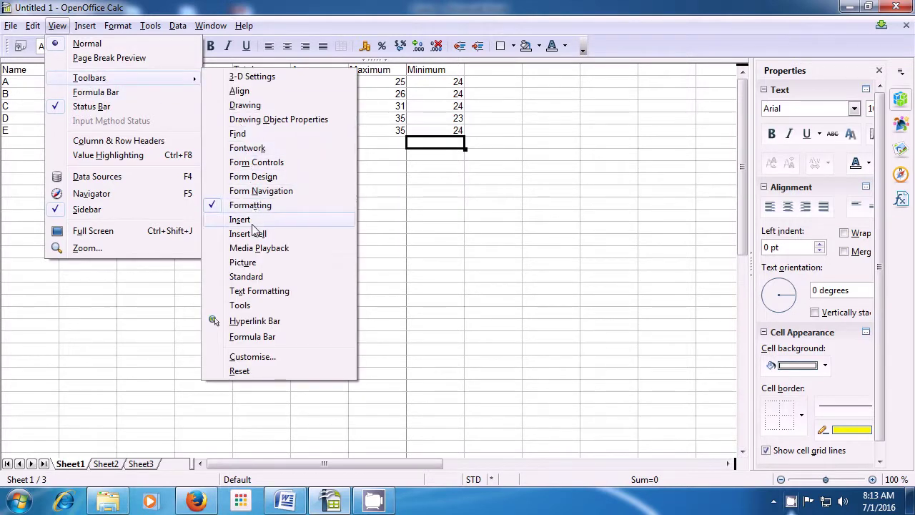
pyautogui.click(248, 276)
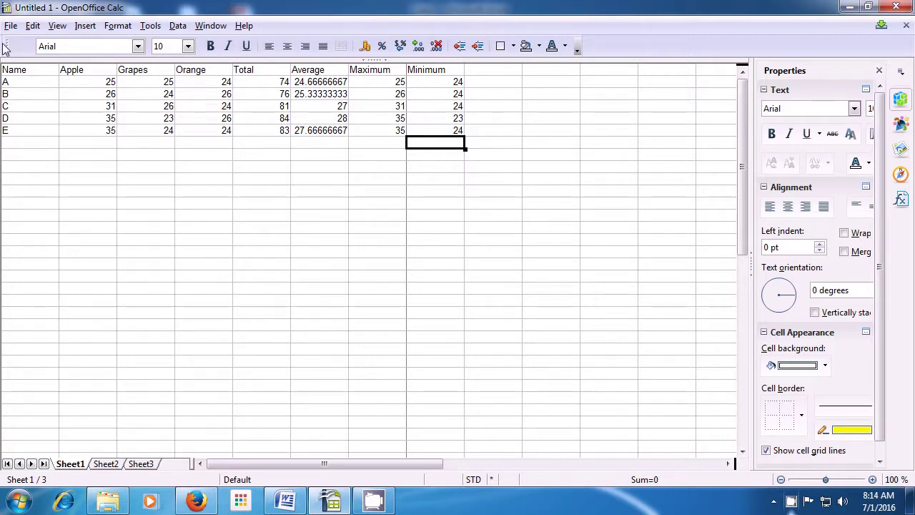
pyautogui.moveTo(8, 44)
pyautogui.mouseDown()
pyautogui.moveTo(5, 57)
pyautogui.moveTo(4, 32)
pyautogui.moveTo(3, 61)
pyautogui.moveTo(4, 47)
pyautogui.mouseUp()
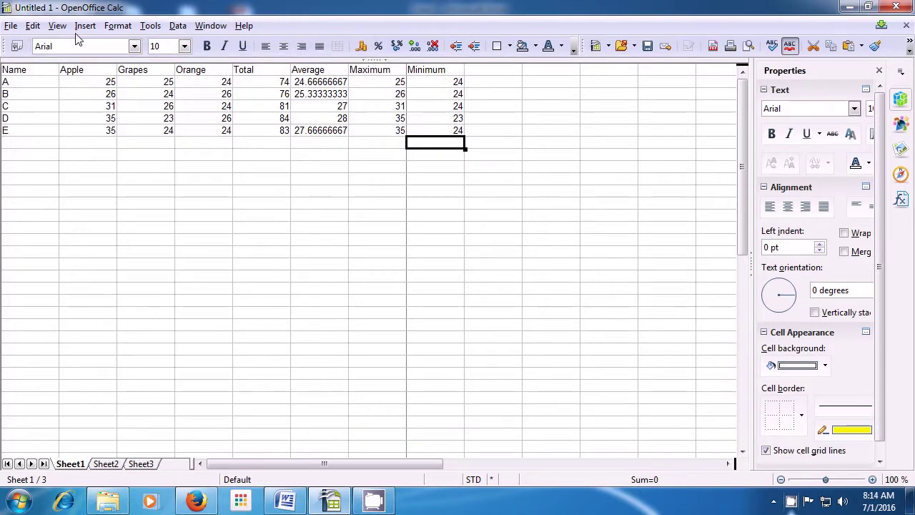
pyautogui.moveTo(4, 46); pyautogui.dragTo(5, 55)
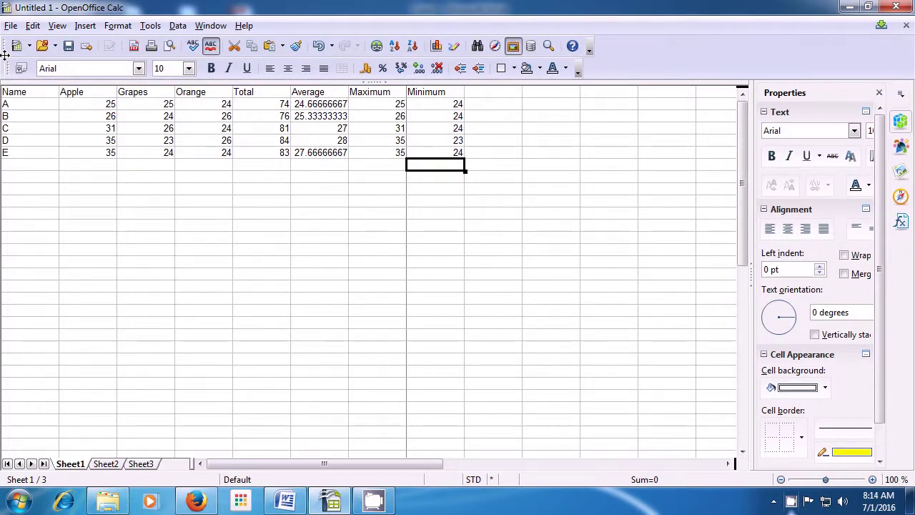
pyautogui.click(340, 206)
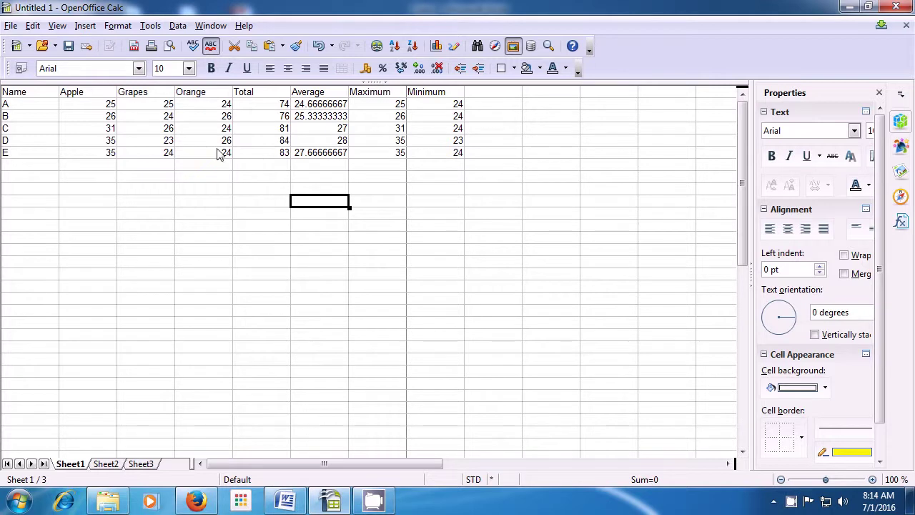
# Show the Formula Bar and the column and row headers again
pyautogui.click(58, 29)
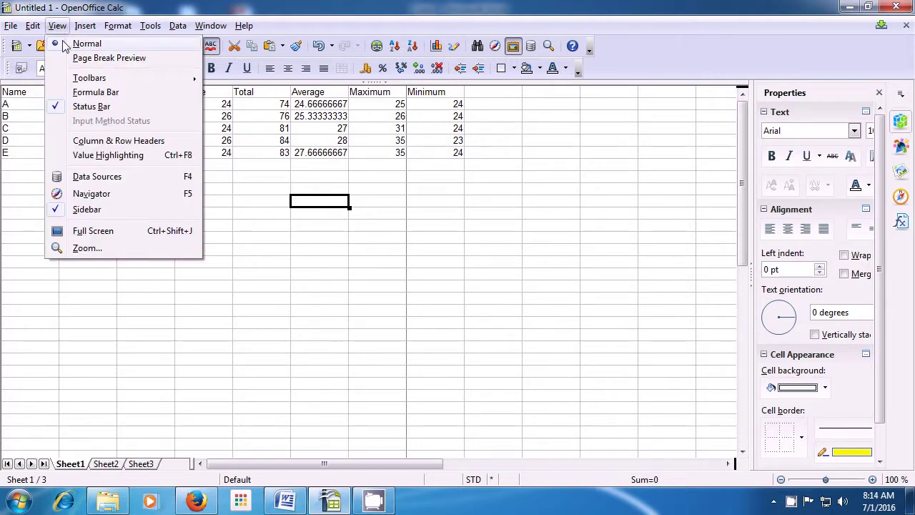
pyautogui.moveTo(90, 79)
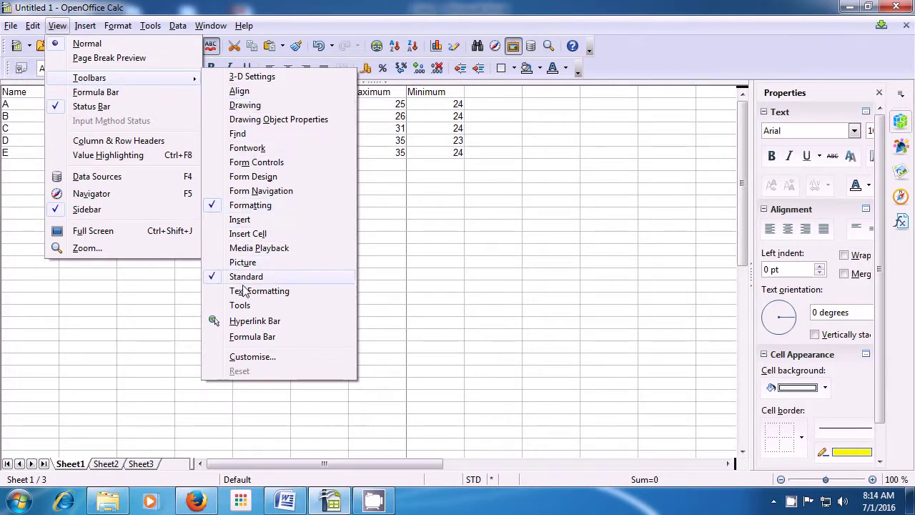
pyautogui.click(248, 337)
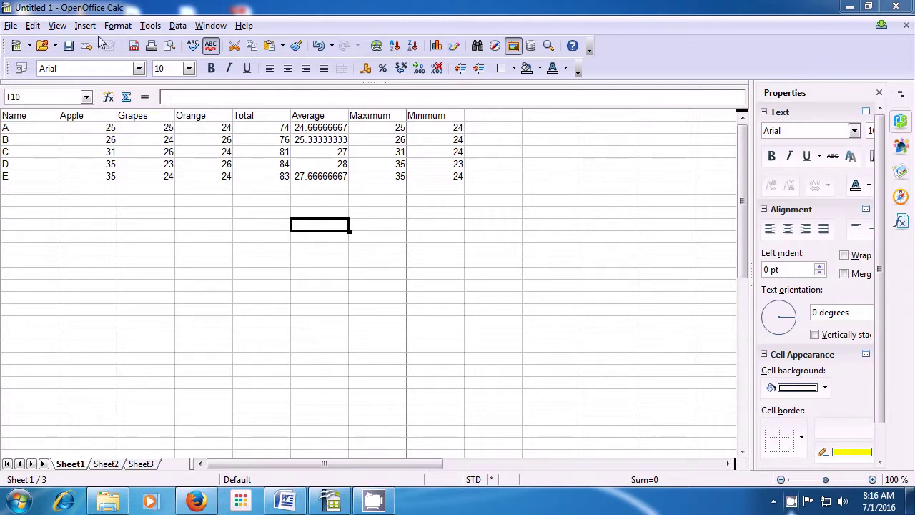
pyautogui.click(57, 26)
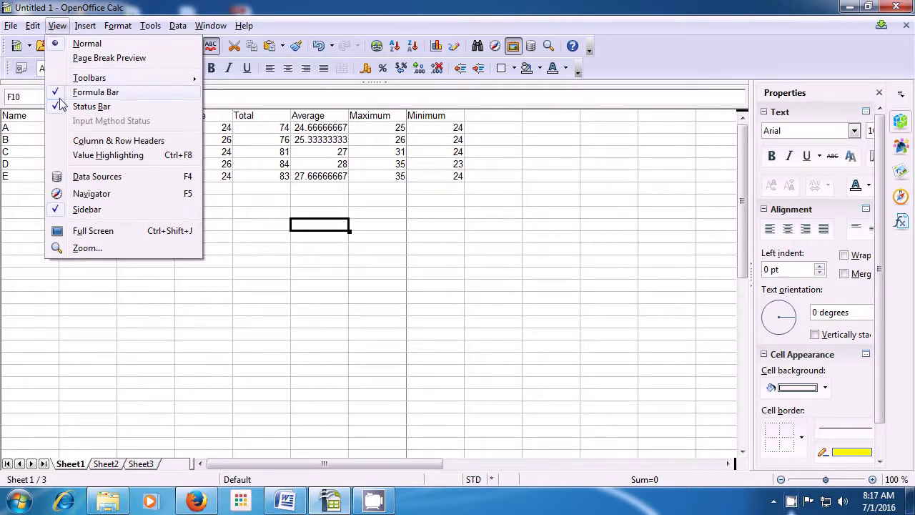
pyautogui.click(71, 146)
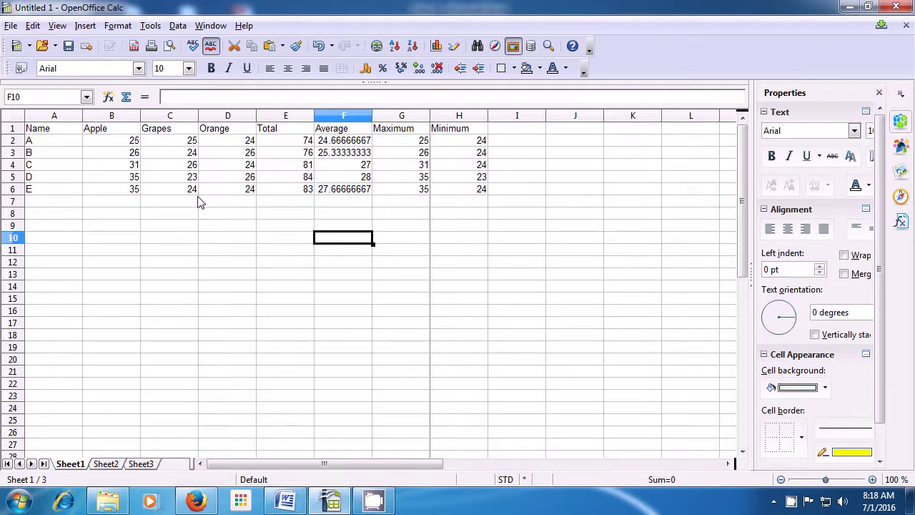
# Enlarge the sheet display by applying a Variable zoom factor above 100 %
pyautogui.click(57, 27)
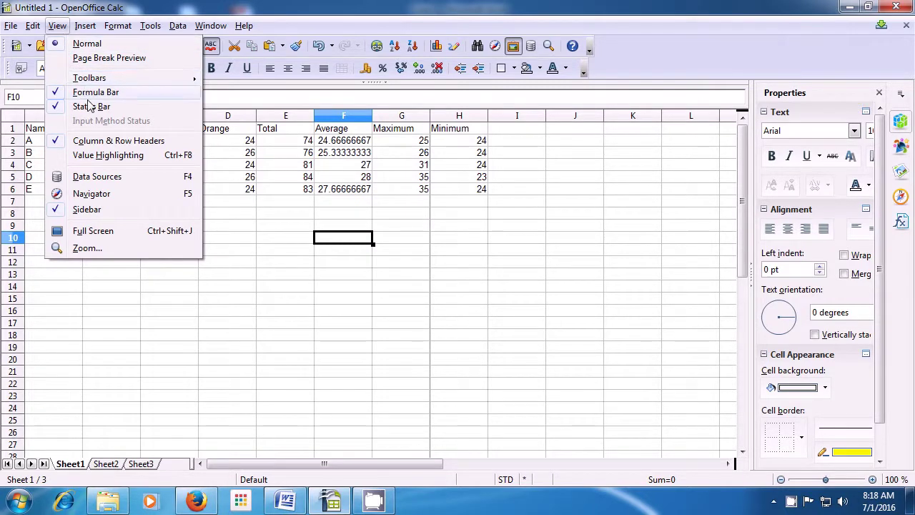
pyautogui.click(87, 249)
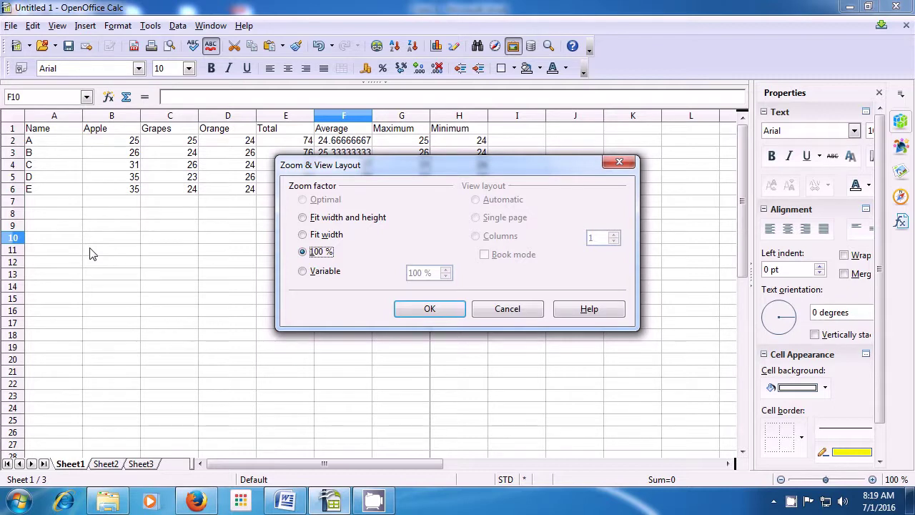
pyautogui.click(319, 273)
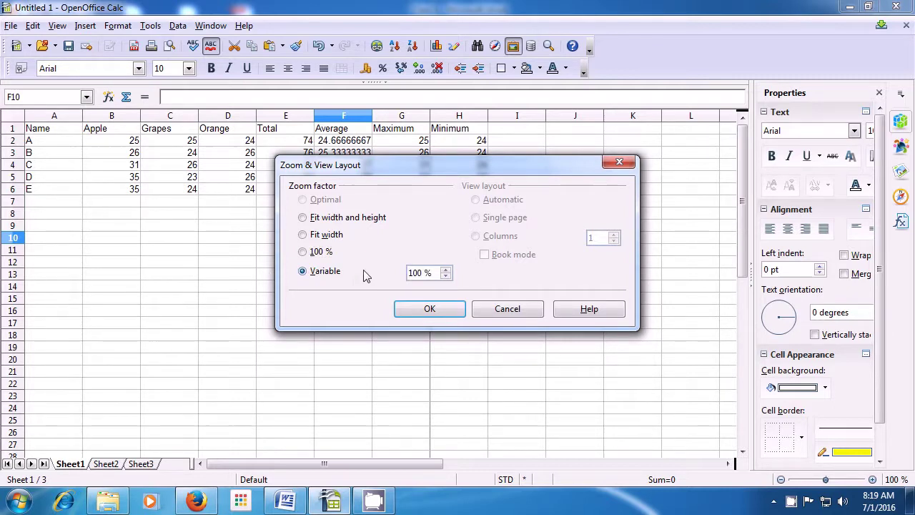
pyautogui.click(425, 272)
pyautogui.press('BackSpace')
pyautogui.press('BackSpace')
pyautogui.press('BackSpace')
pyautogui.write('12')
pyautogui.click(429, 309)
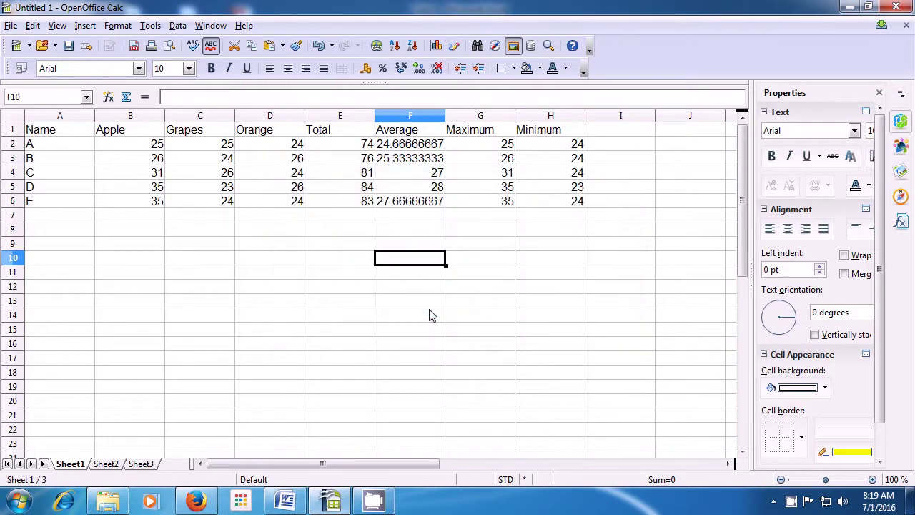